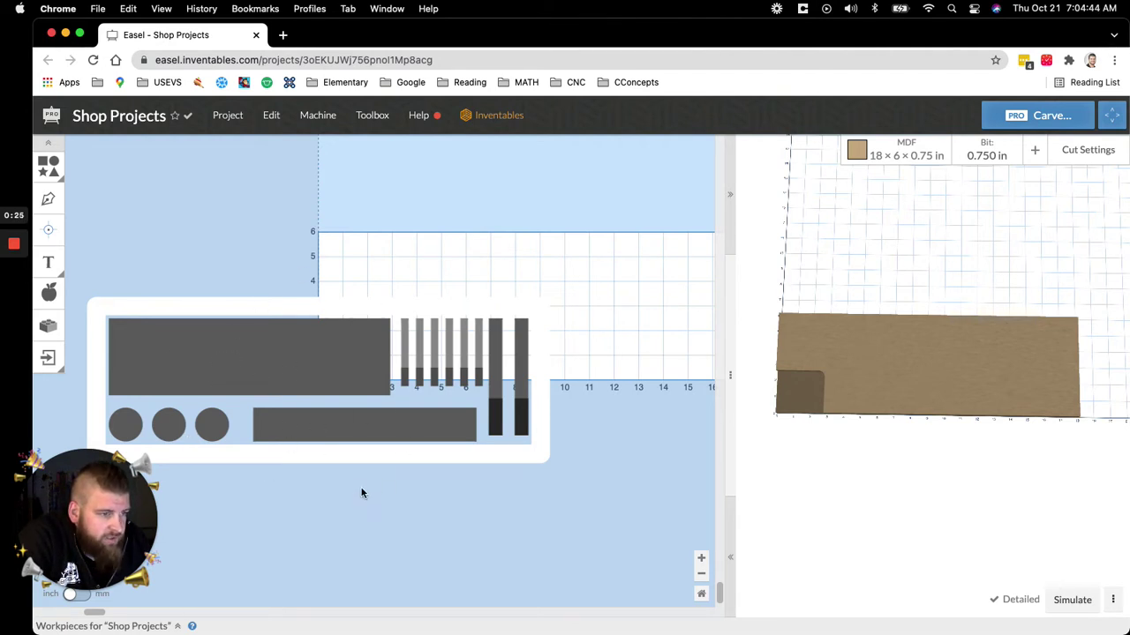
Try a cut depth of about 0.515 in on the tray's lower border strip and return it to 0.
left_click(368, 458)
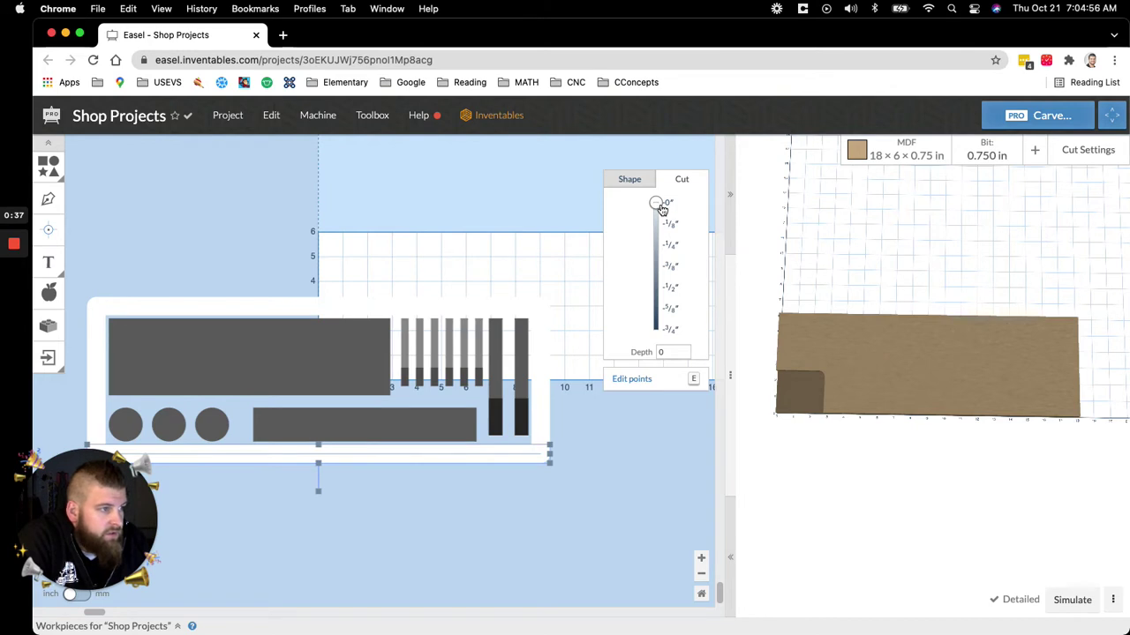
left_click_drag(657, 202, 664, 294)
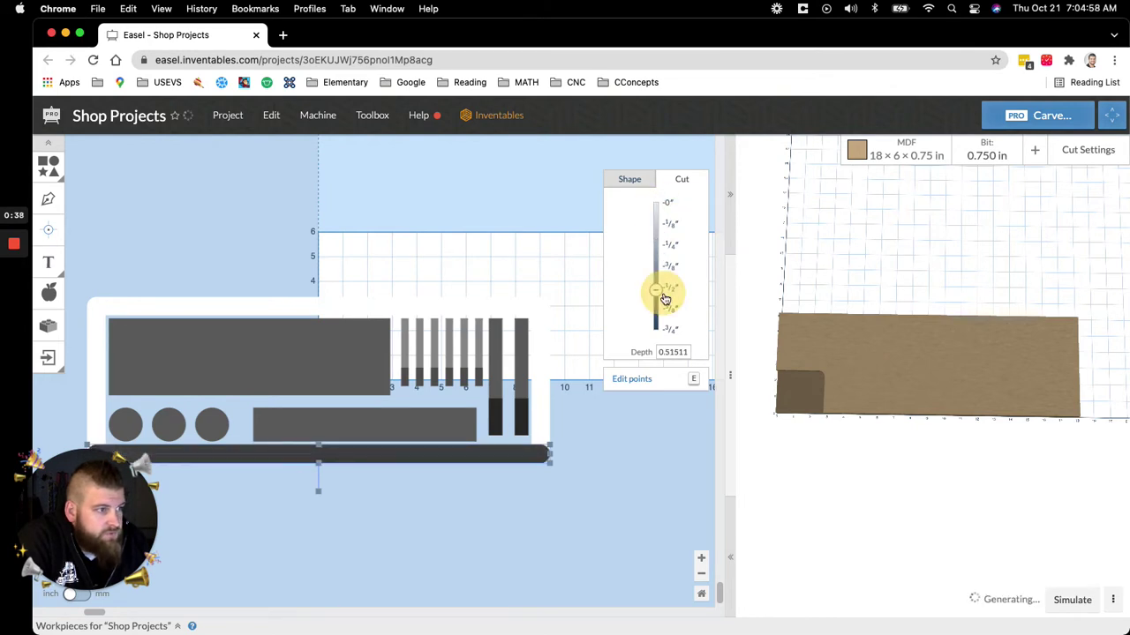
left_click(664, 197)
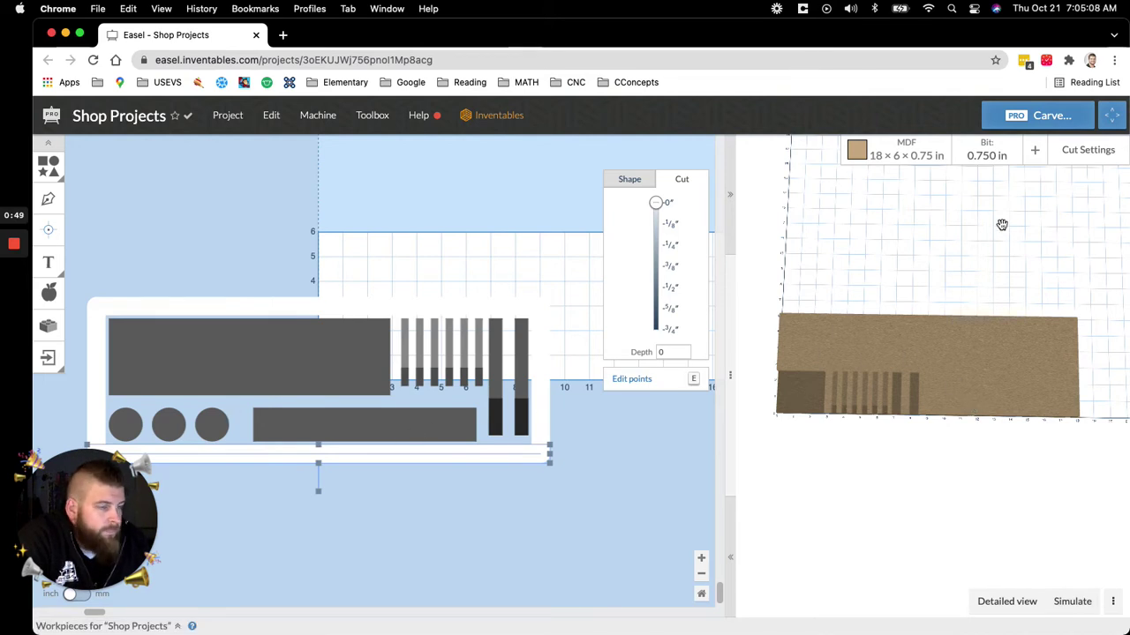
Start a new custom bit and name it "bowl bit 3/4".
left_click(985, 161)
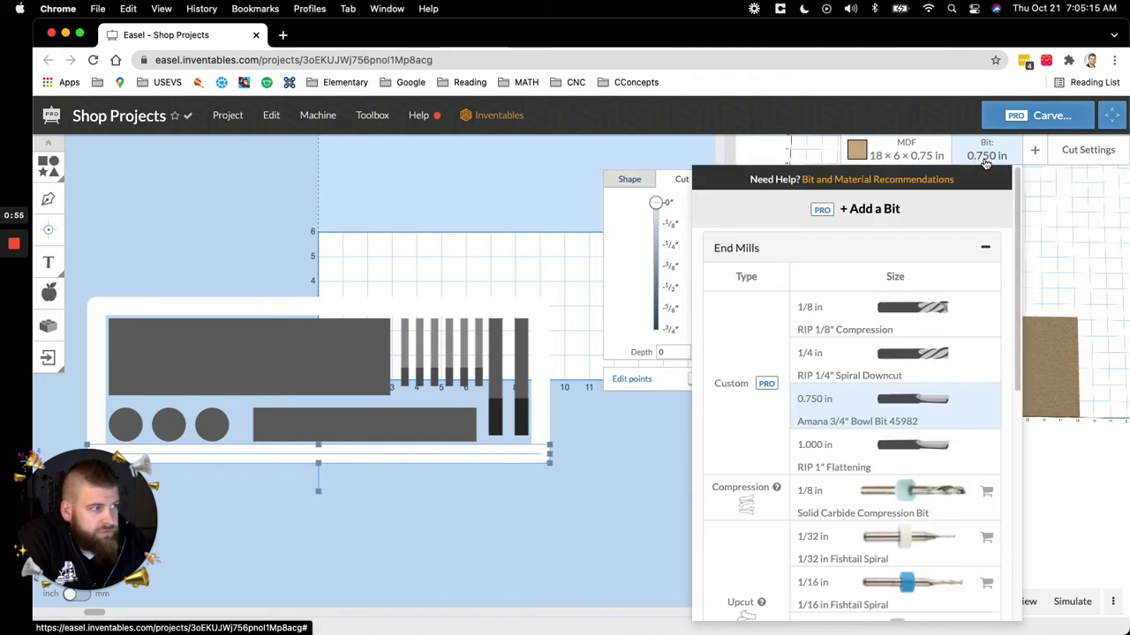
left_click(858, 208)
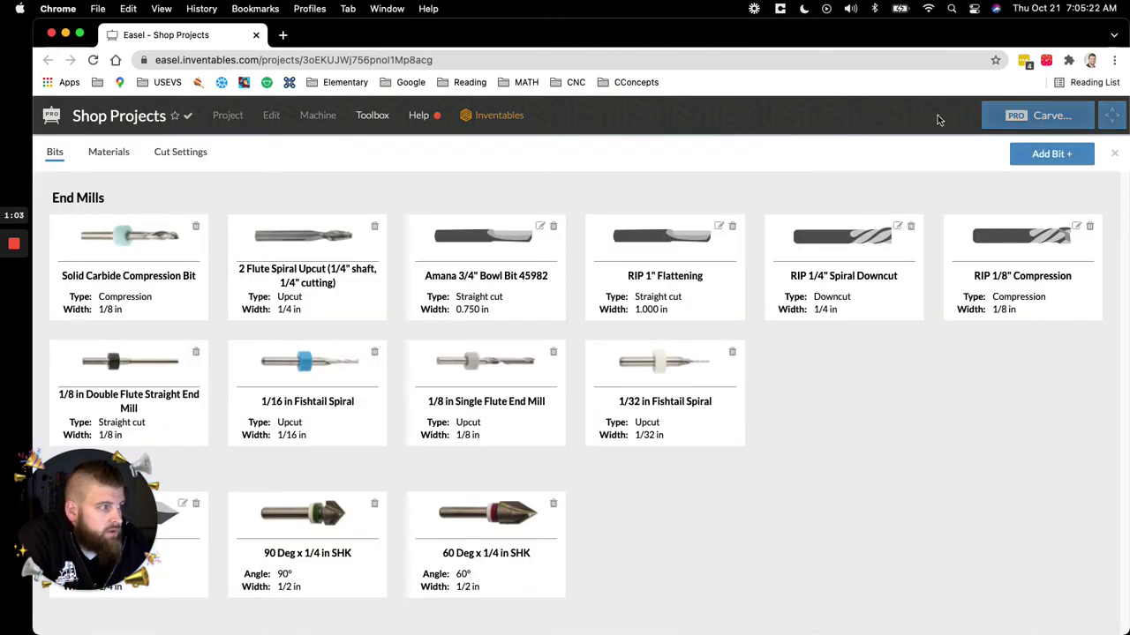
left_click(1050, 154)
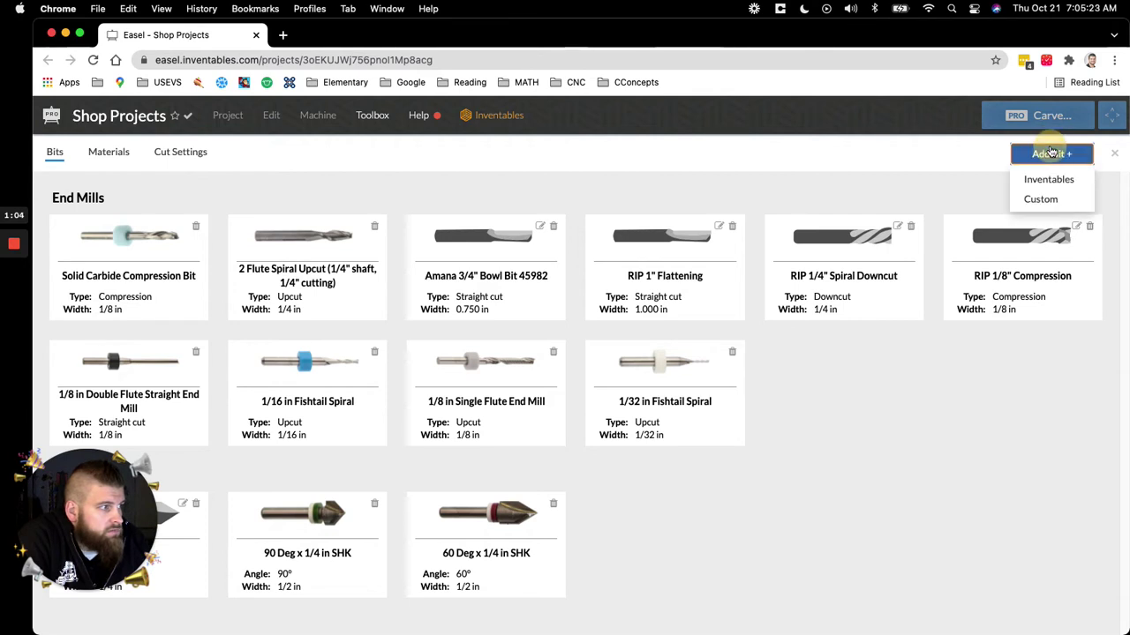
left_click(1047, 198)
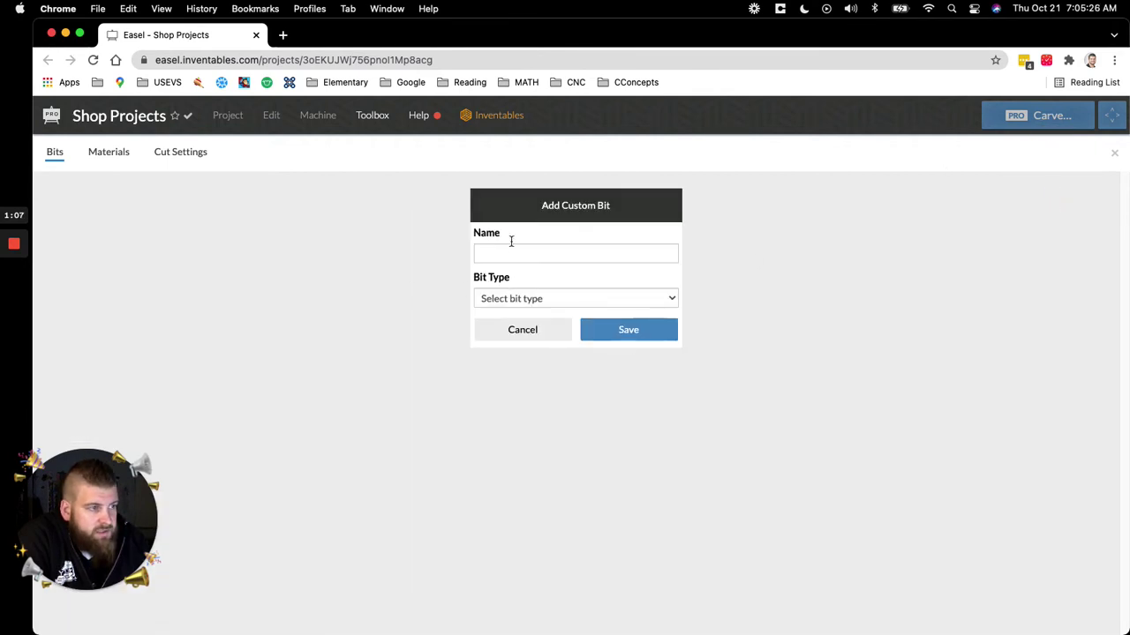
left_click(498, 258)
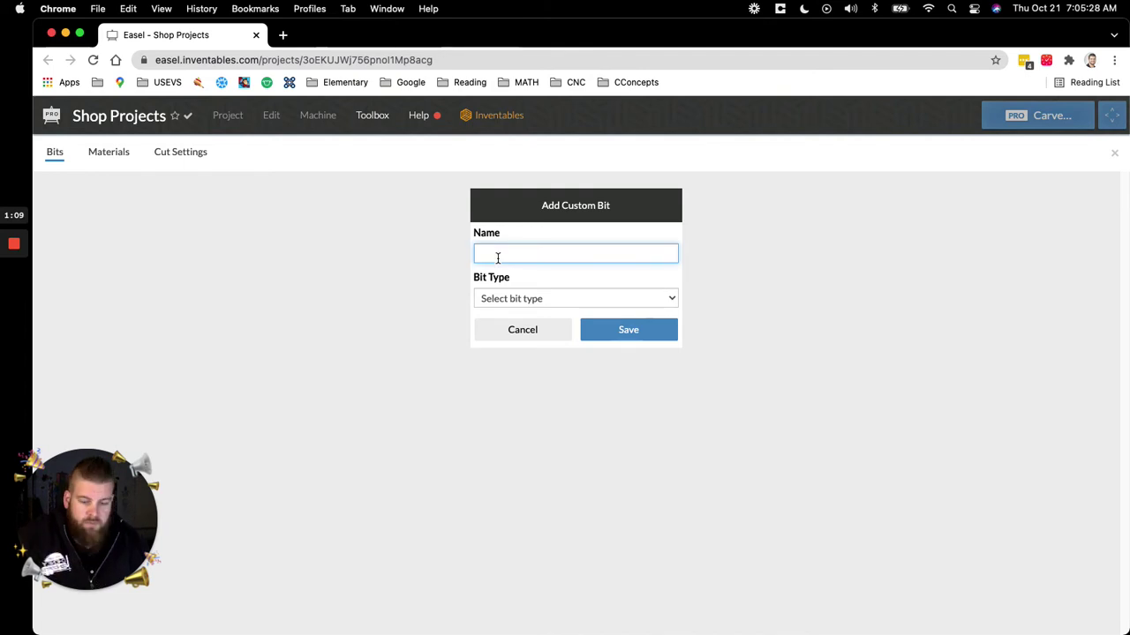
type("bowl bit 3/4")
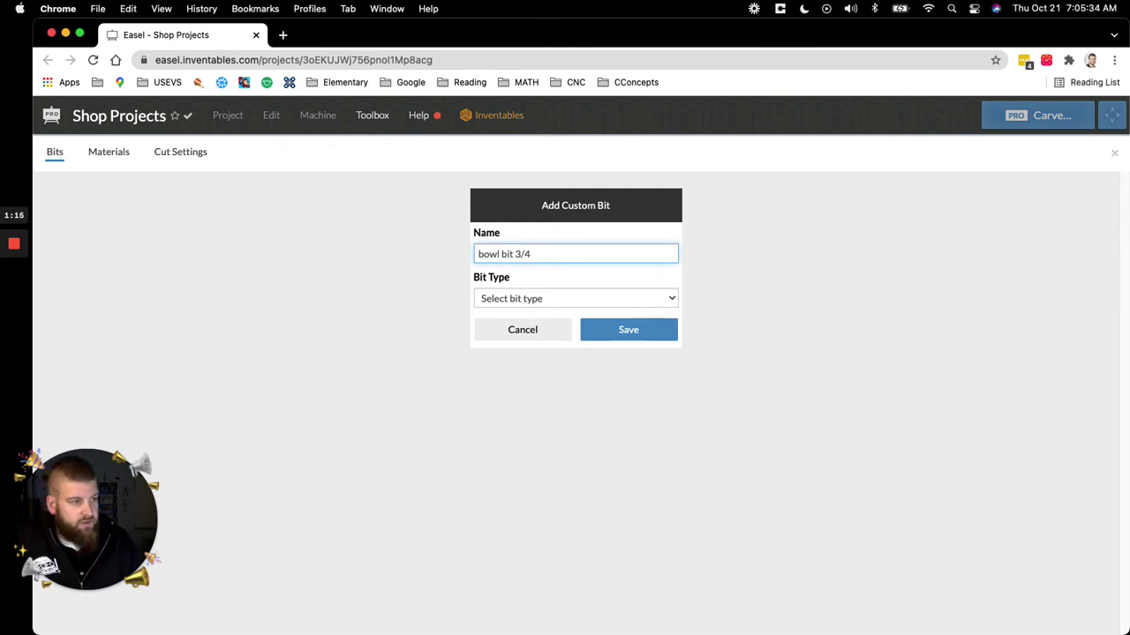
Define the custom bit as Downcut with a 0.75 in cutting diameter and save it to the bit library.
left_click(617, 297)
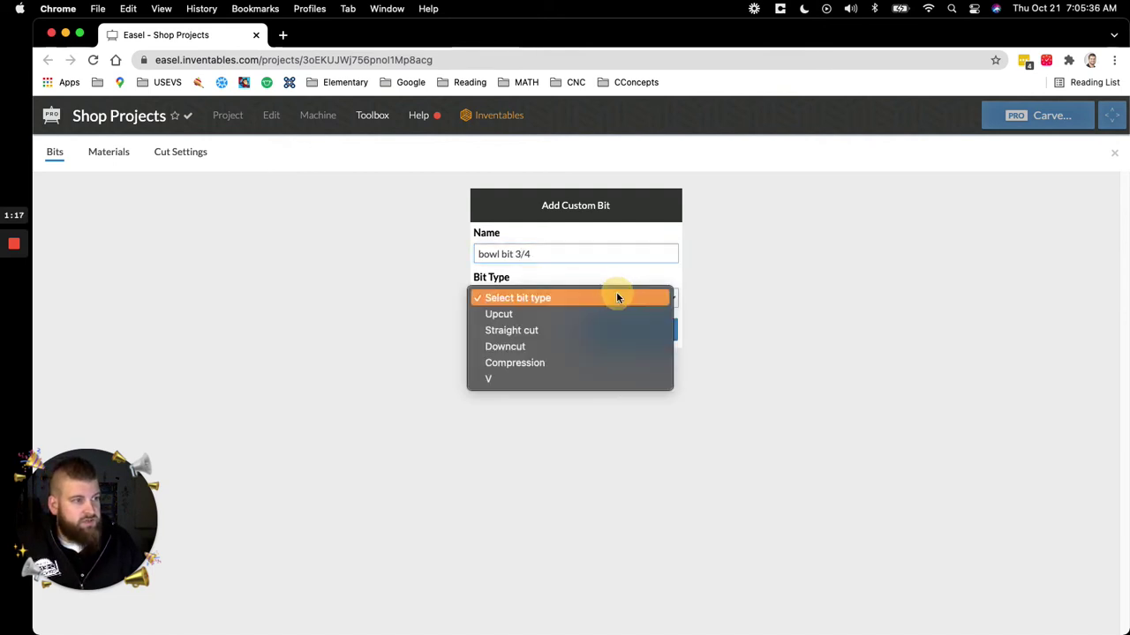
left_click(588, 347)
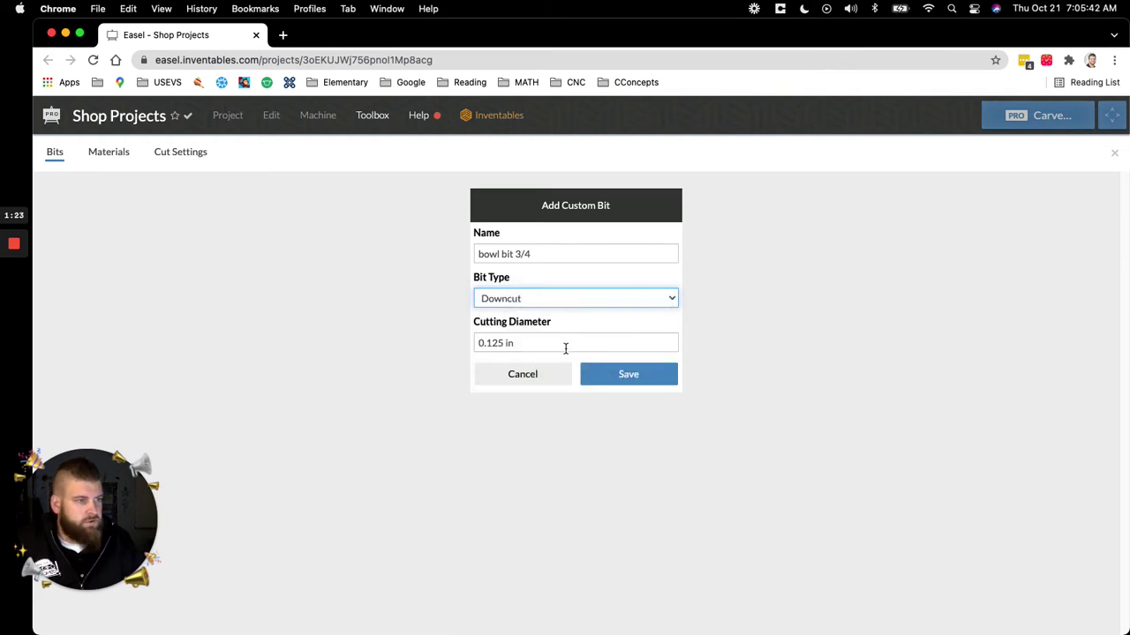
left_click(536, 345)
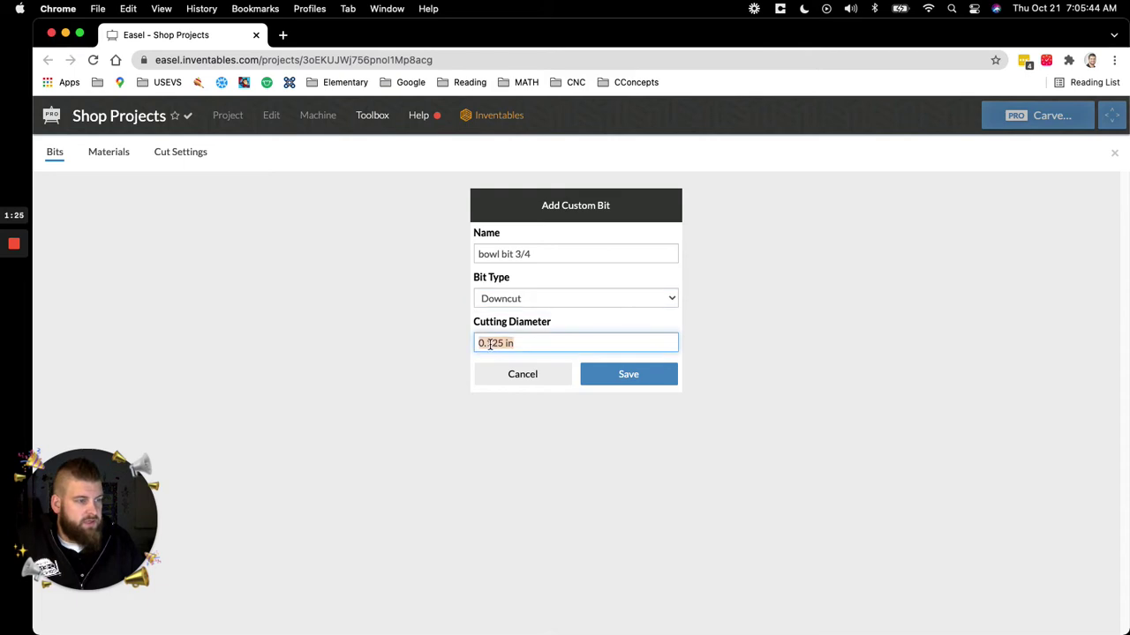
type(".75")
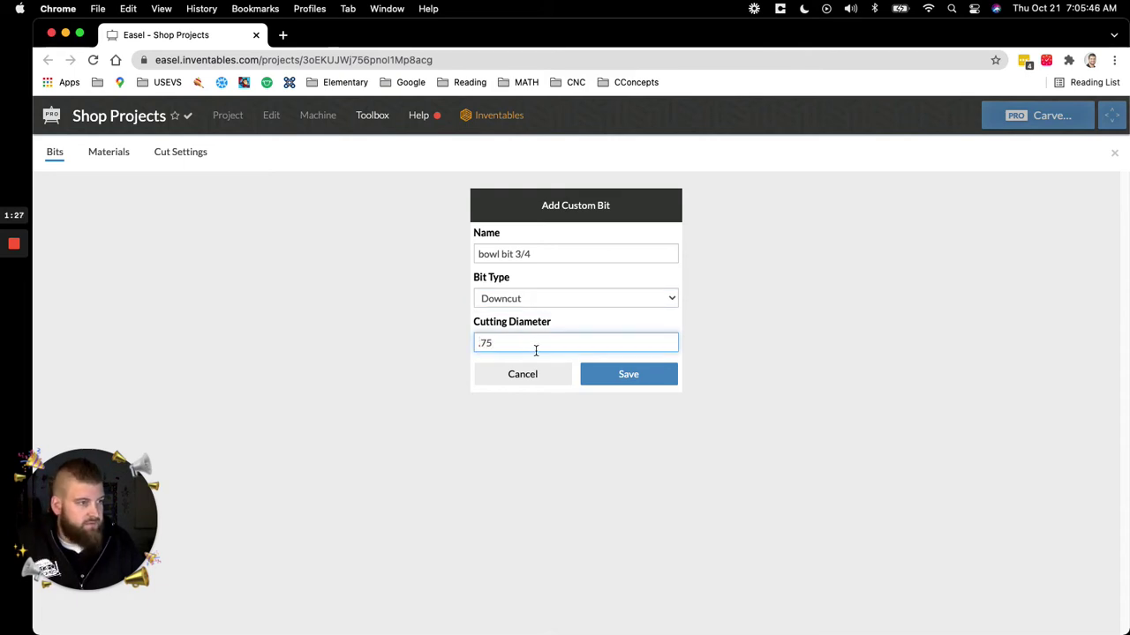
left_click(612, 378)
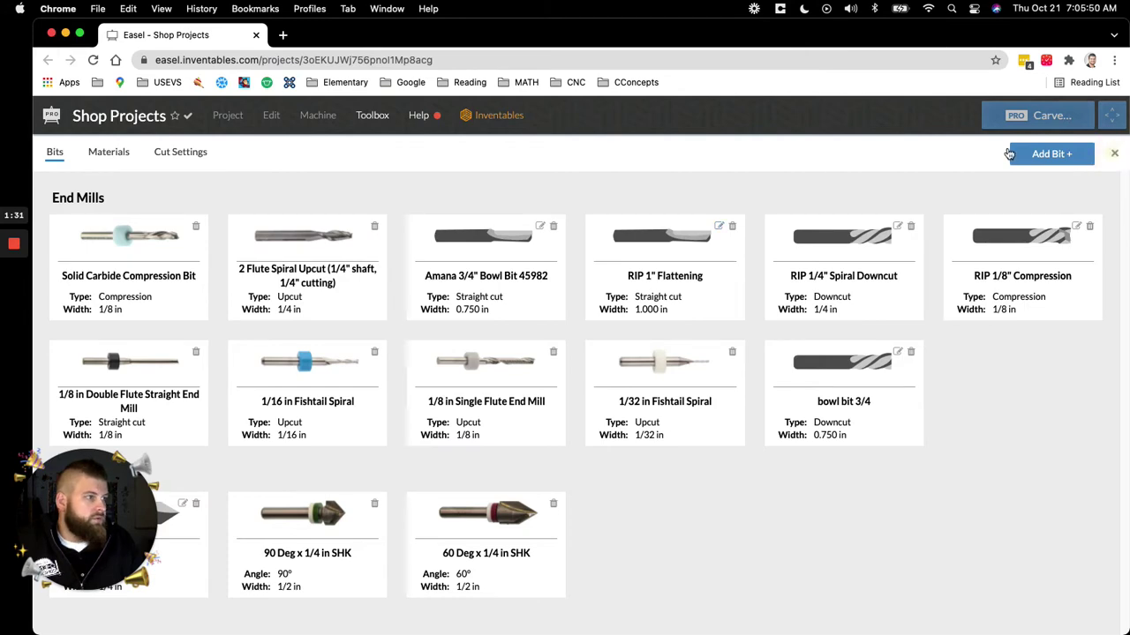
left_click(1114, 154)
Review the available bits and the manual cut settings for the 0.750 in bit.
left_click(1001, 153)
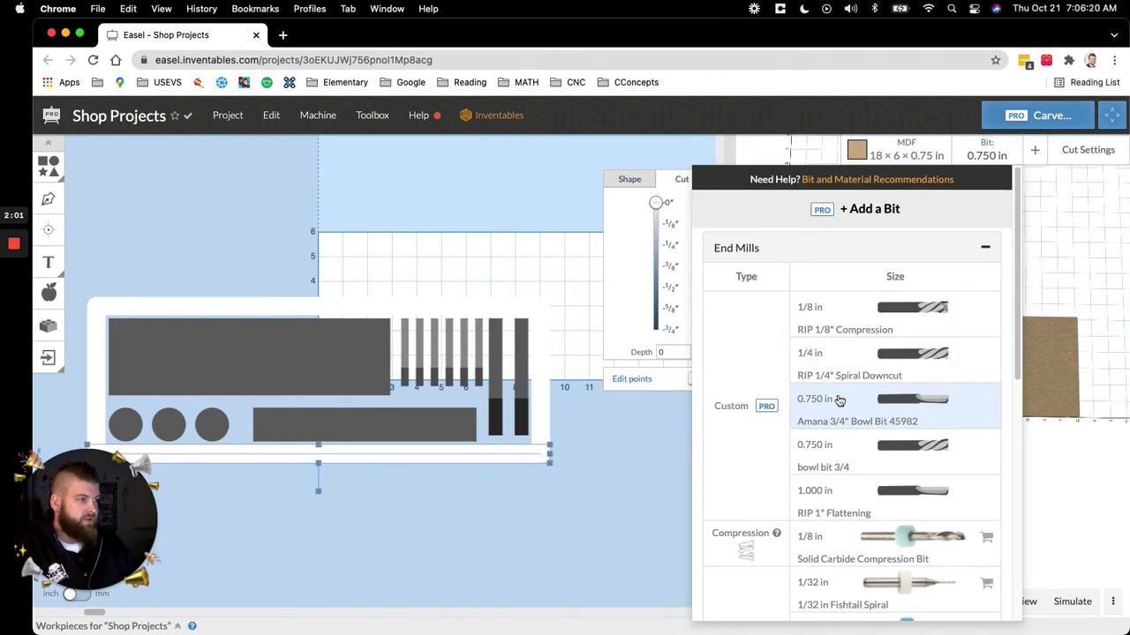
left_click(939, 212)
left_click(439, 197)
left_click(439, 196)
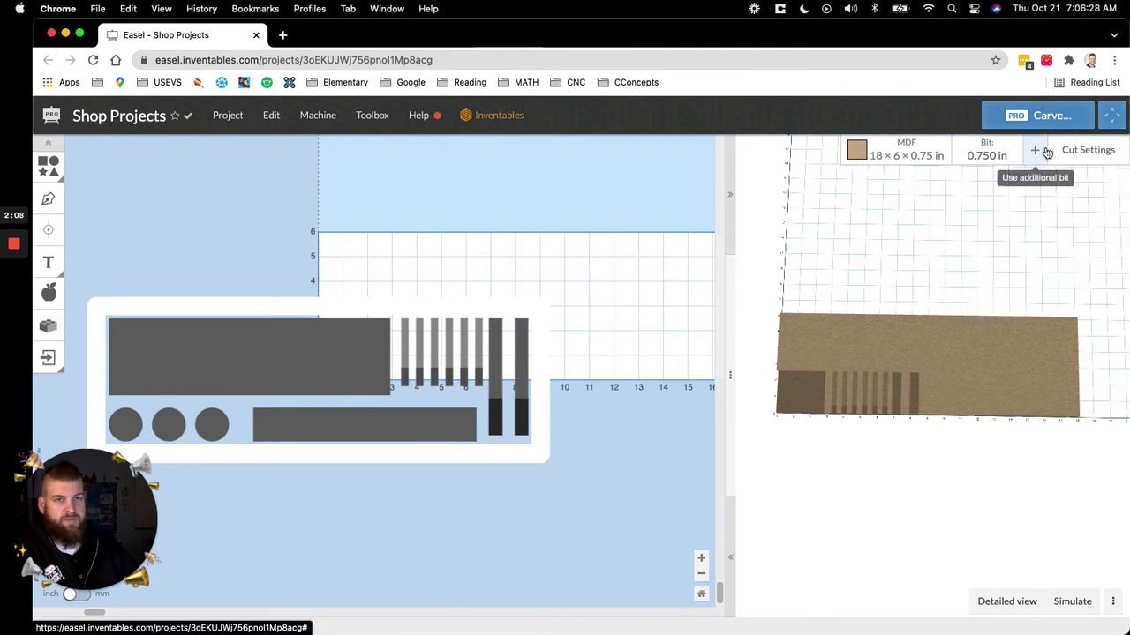
left_click(1086, 157)
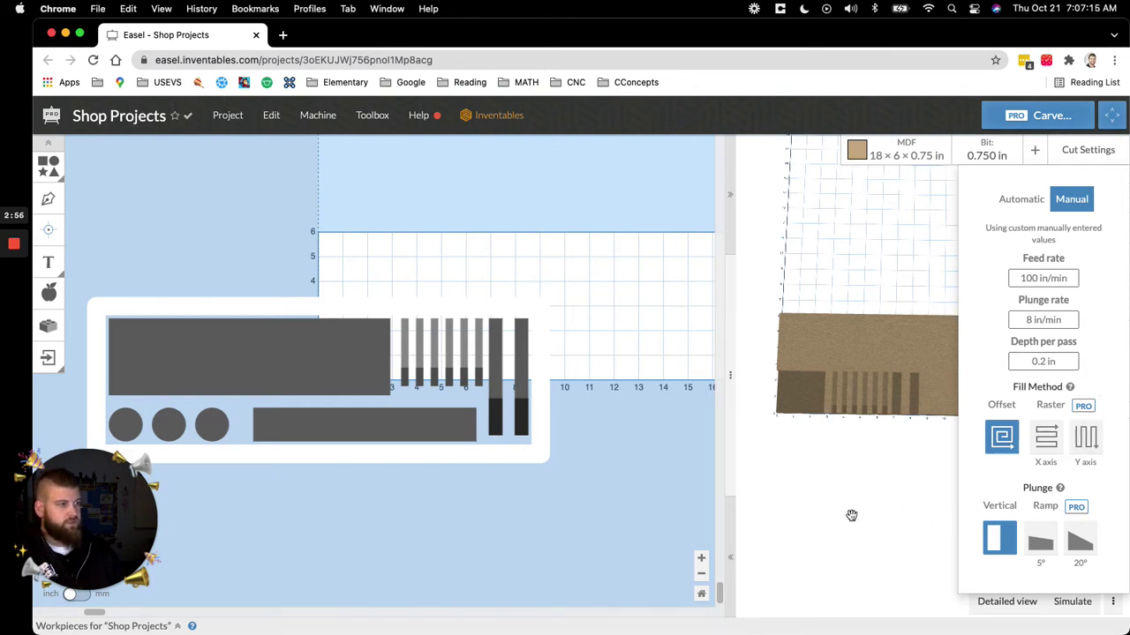
left_click(610, 519)
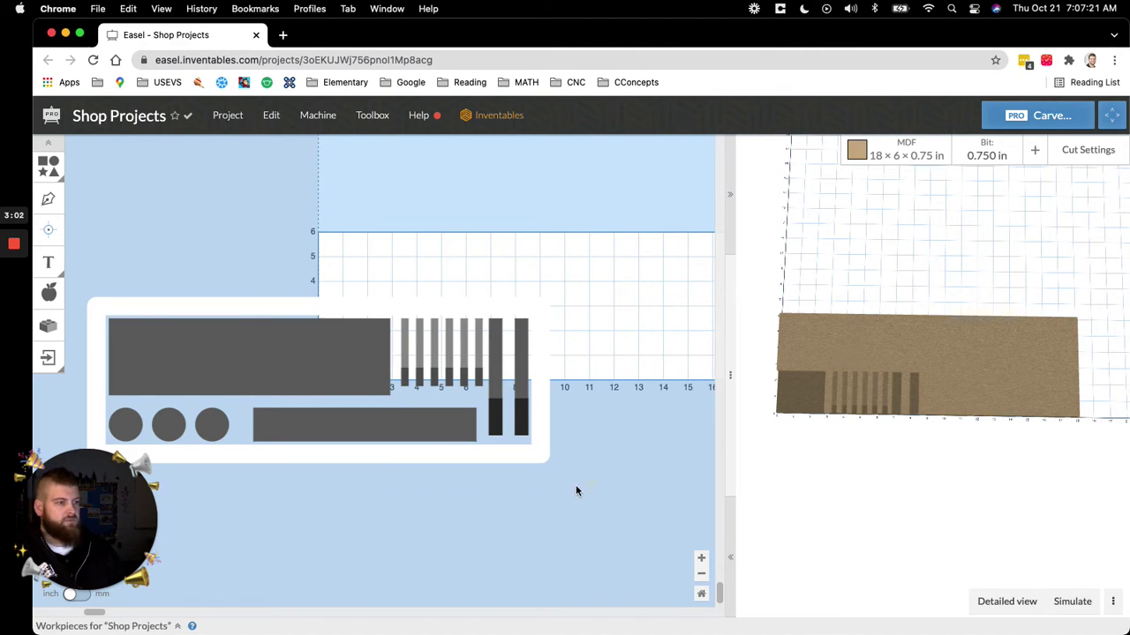
Select all shapes of the tray design and center them on the 18 × 6 in material.
left_click_drag(590, 482, 92, 258)
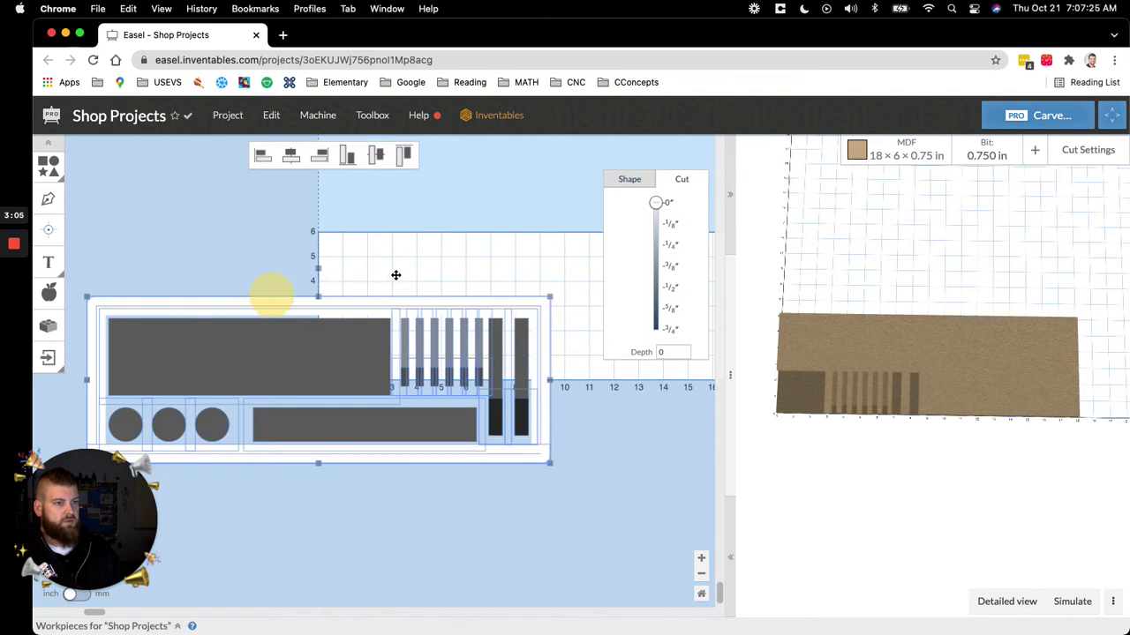
key("super+z")
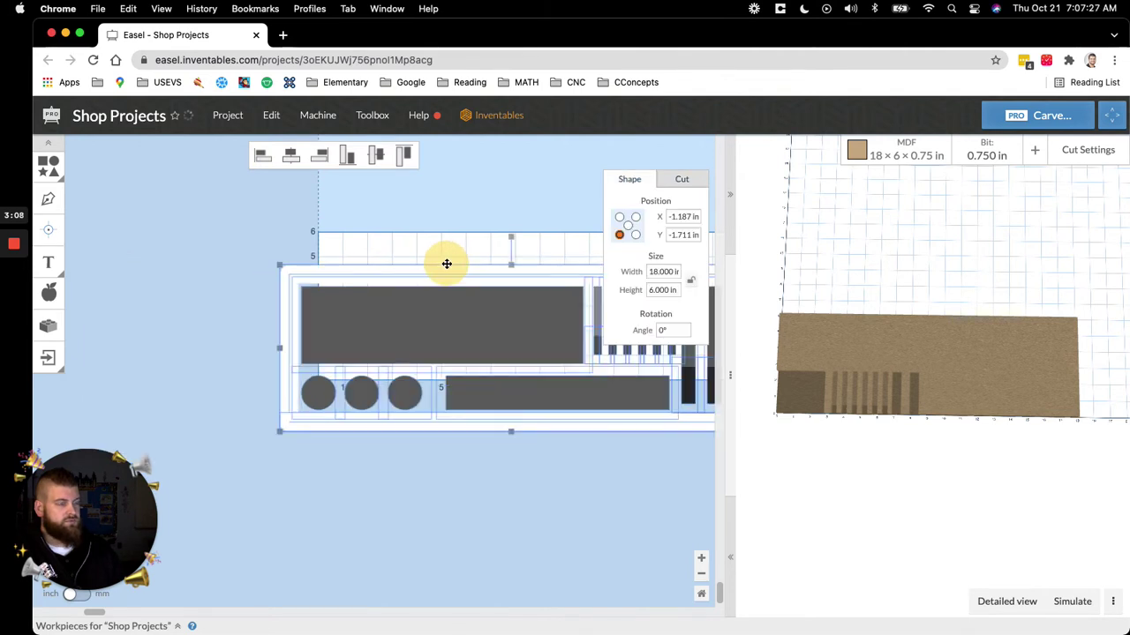
key("super+z")
key("super+z")
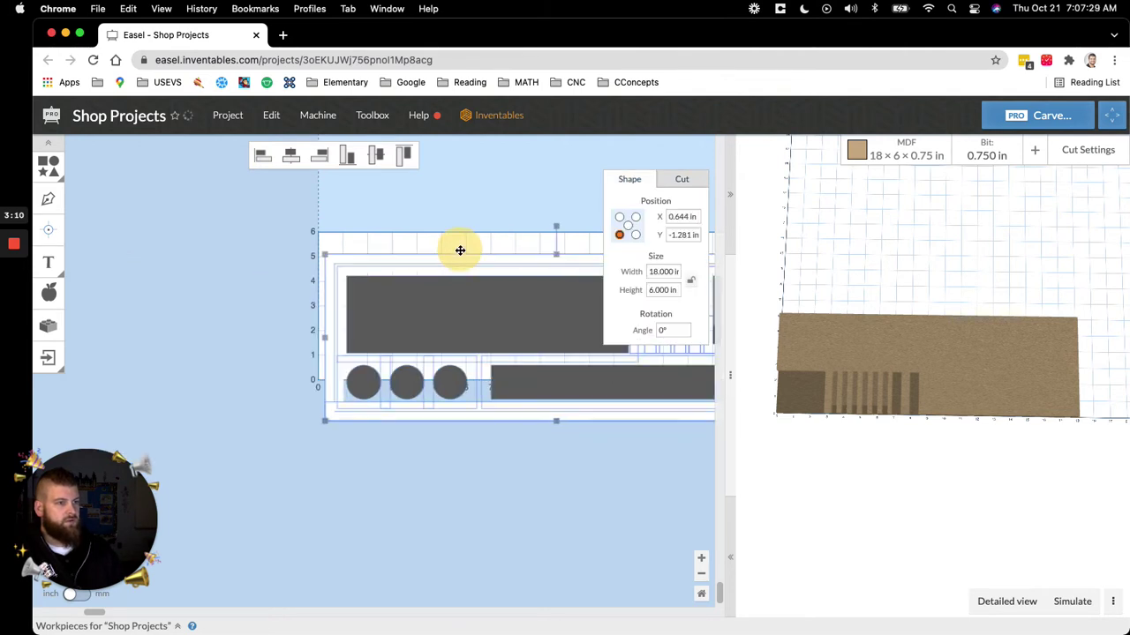
left_click(272, 117)
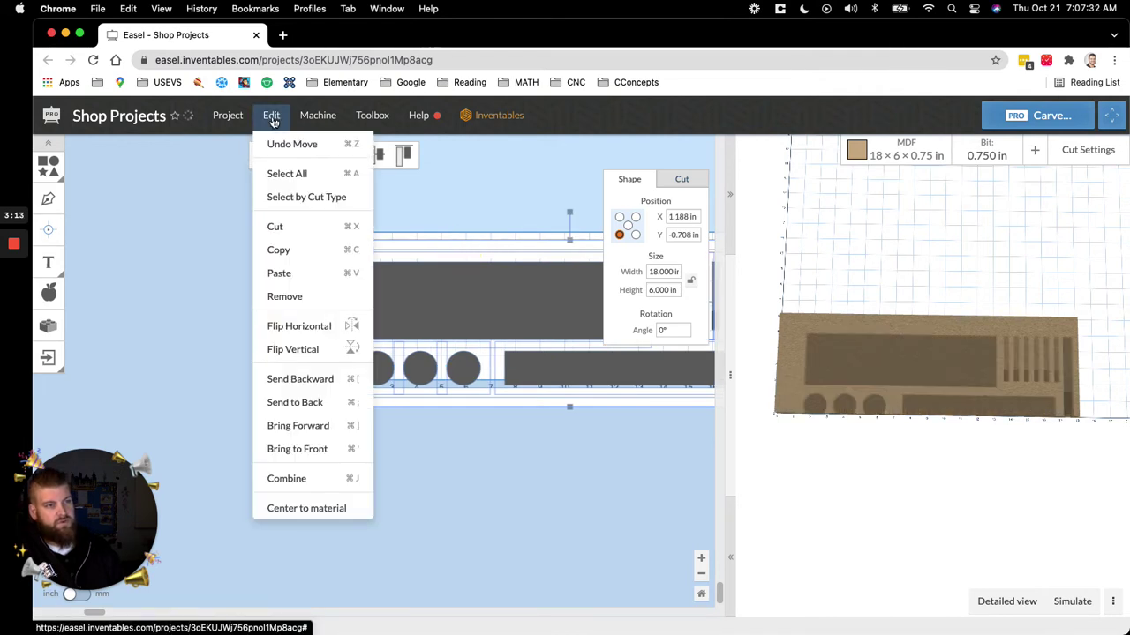
left_click(324, 514)
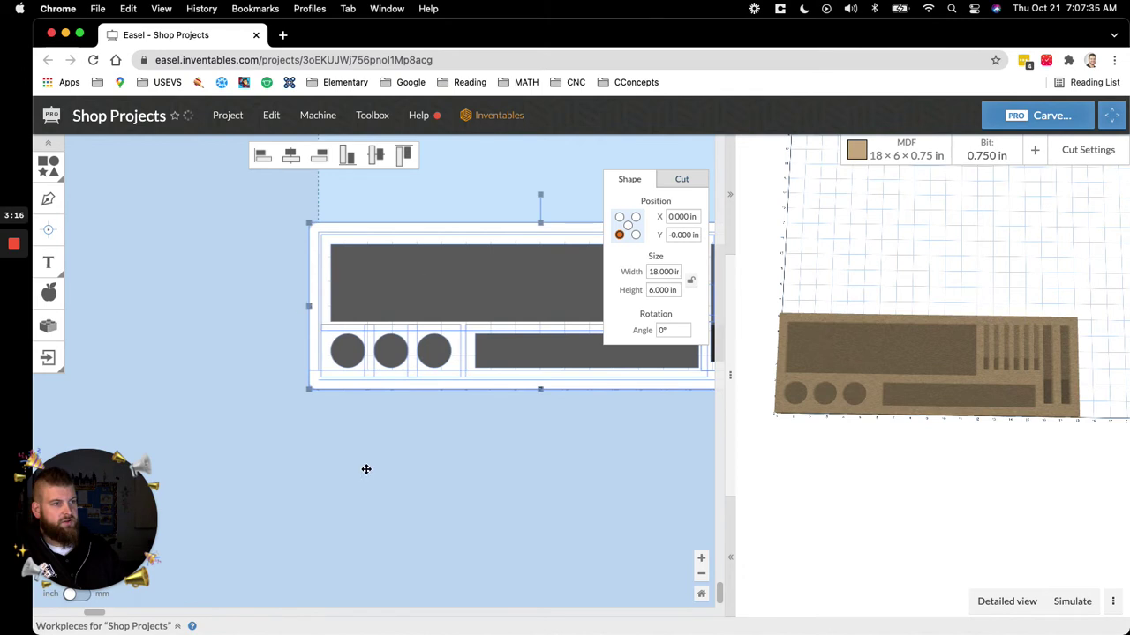
left_click(256, 616)
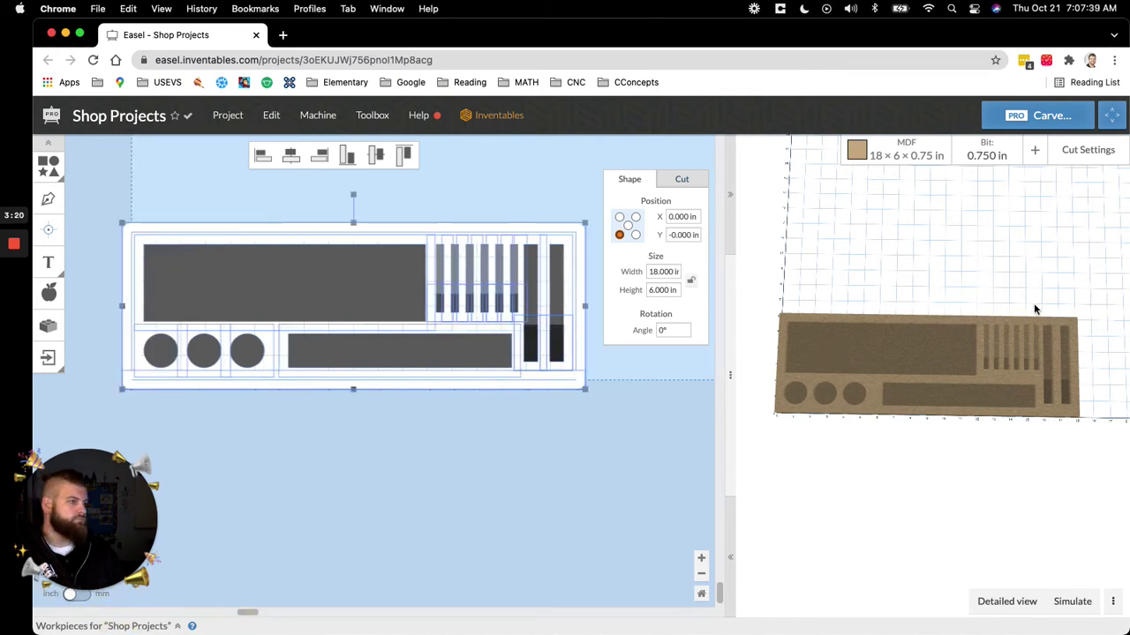
Generate the detailed carve preview and add the RIP 1/4" Spiral Downcut as the detail bit.
left_click(1006, 601)
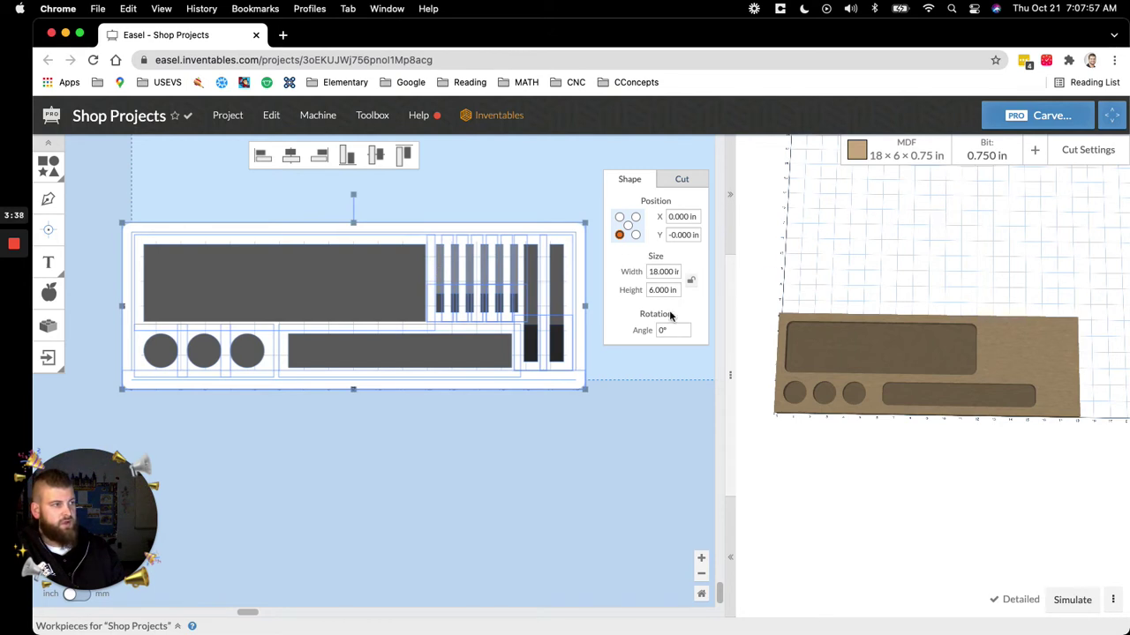
left_click(443, 417)
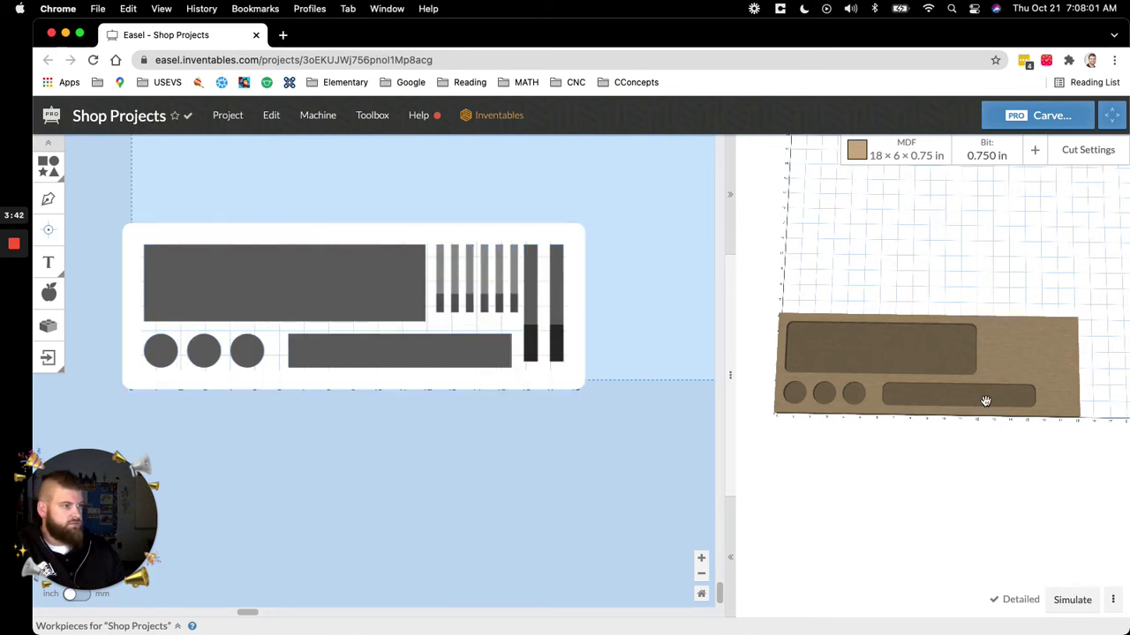
left_click(1033, 155)
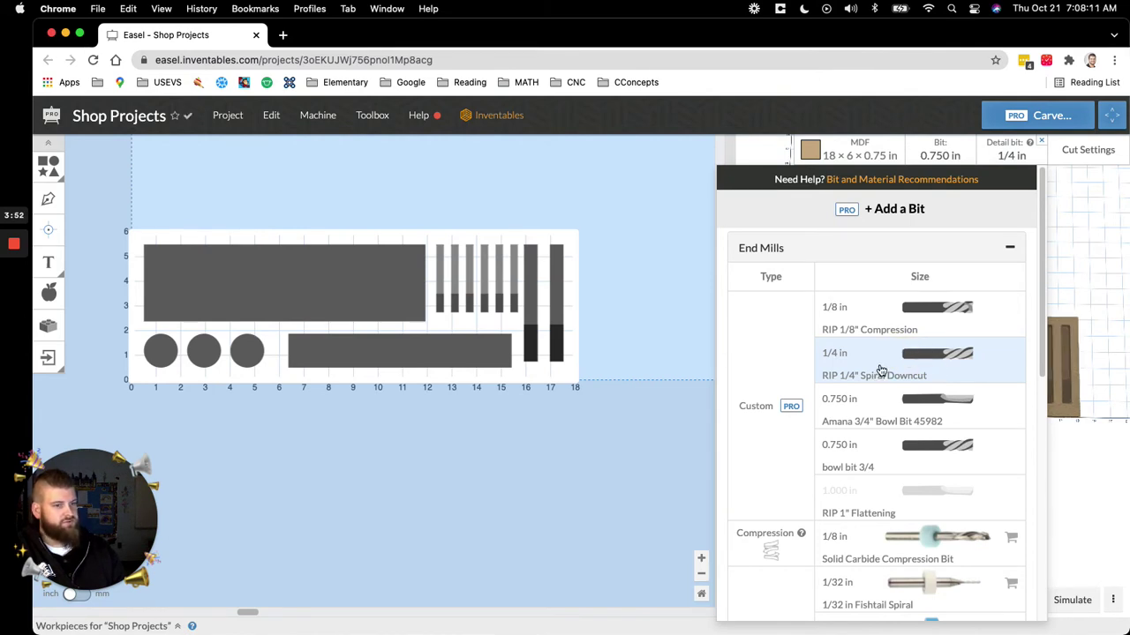
left_click(938, 353)
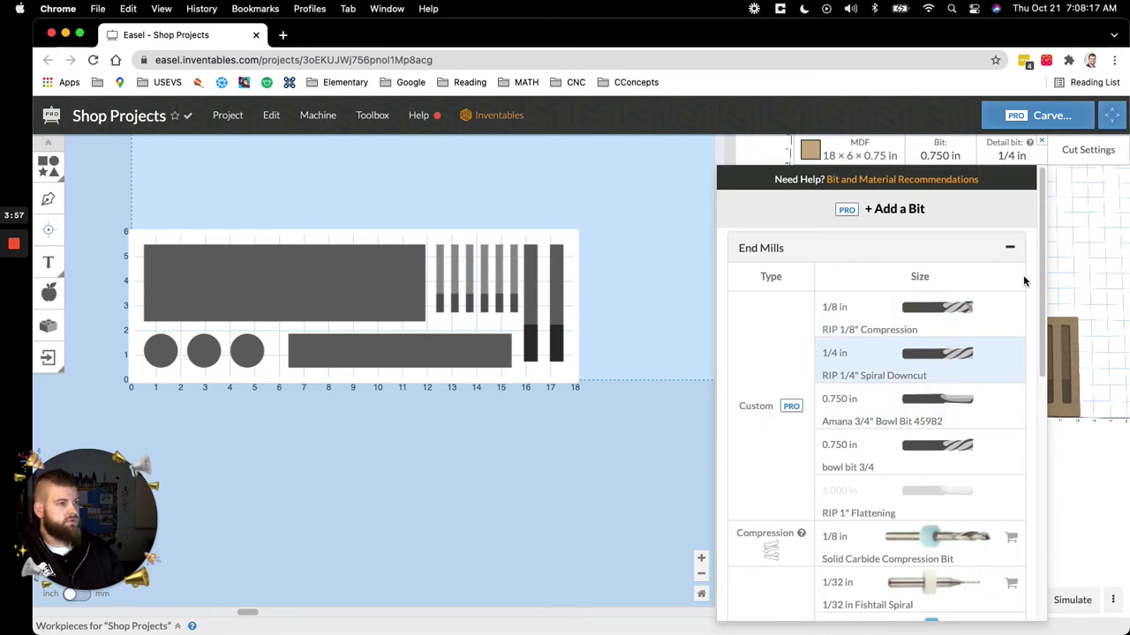
left_click_drag(1019, 368, 938, 383)
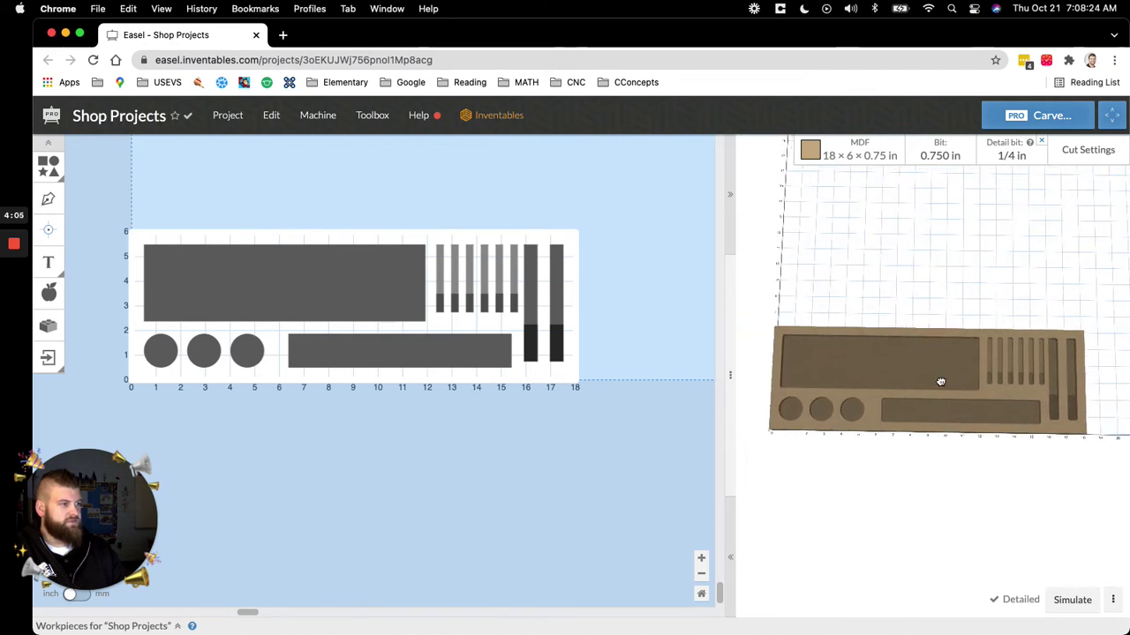
Review the roughing and detail cut settings, including feed rates, depth per pass, fill method and plunge.
left_click(1082, 152)
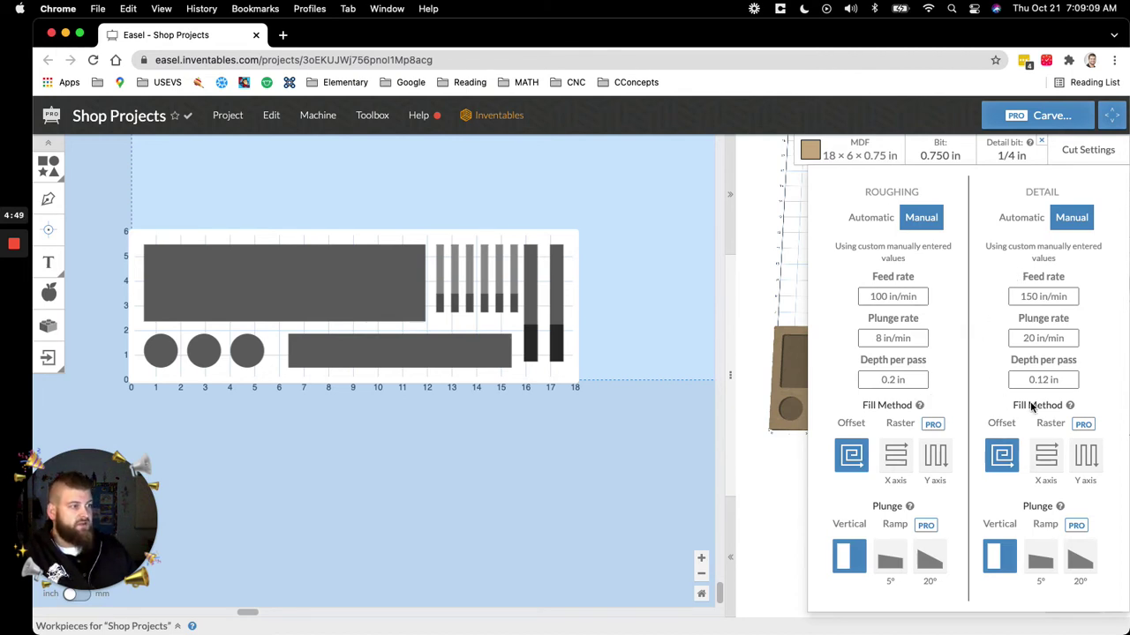
mouse_move(1070, 405)
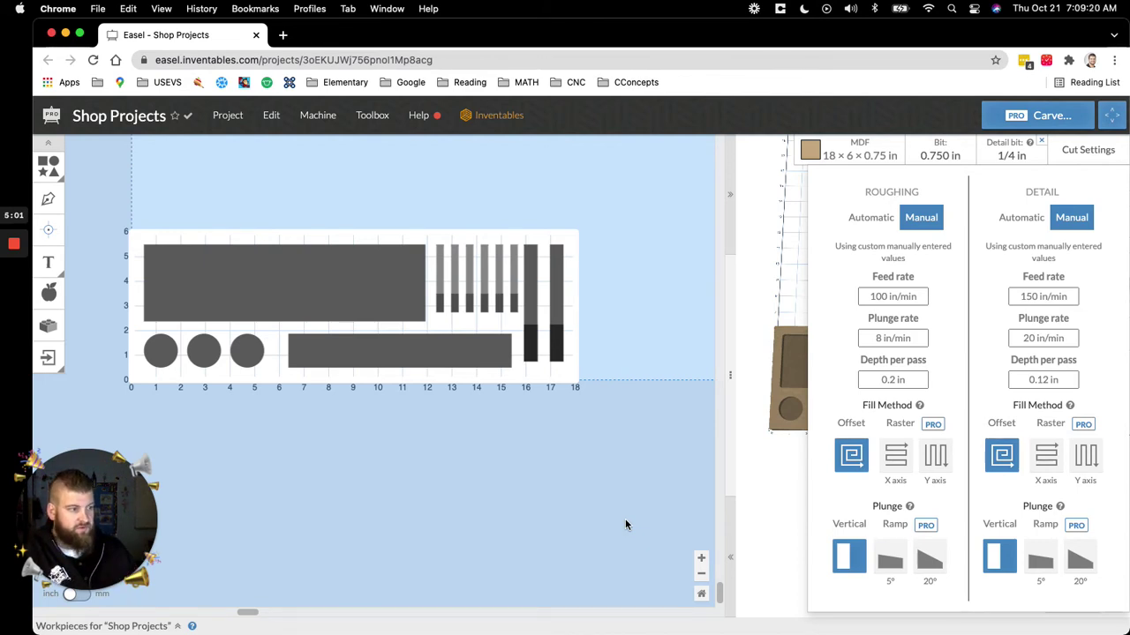
mouse_move(917, 406)
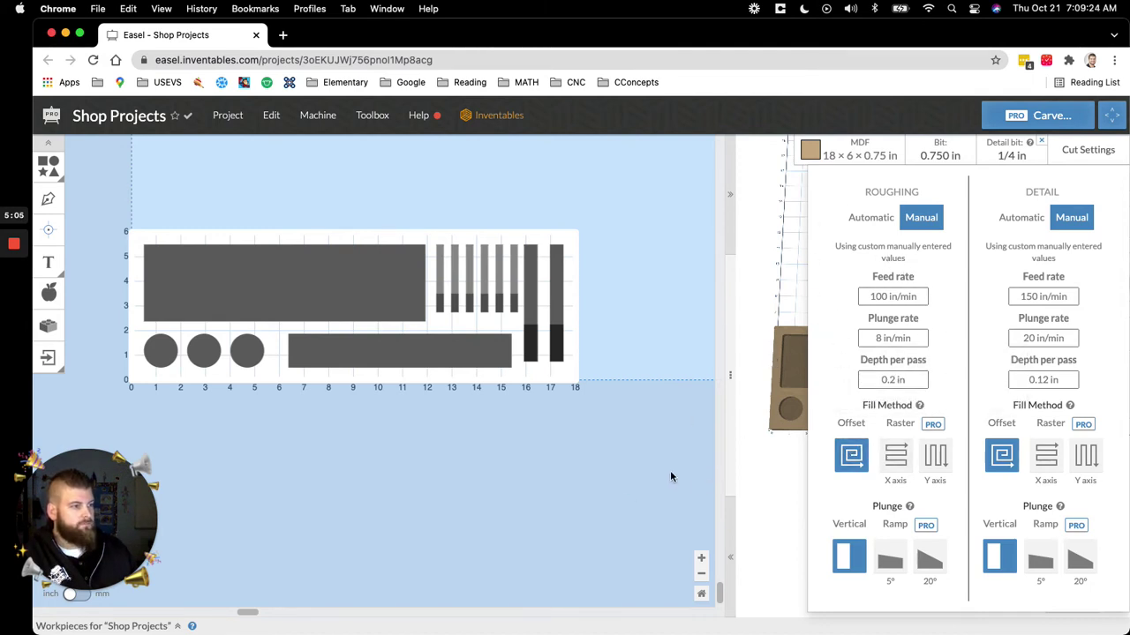
left_click(629, 483)
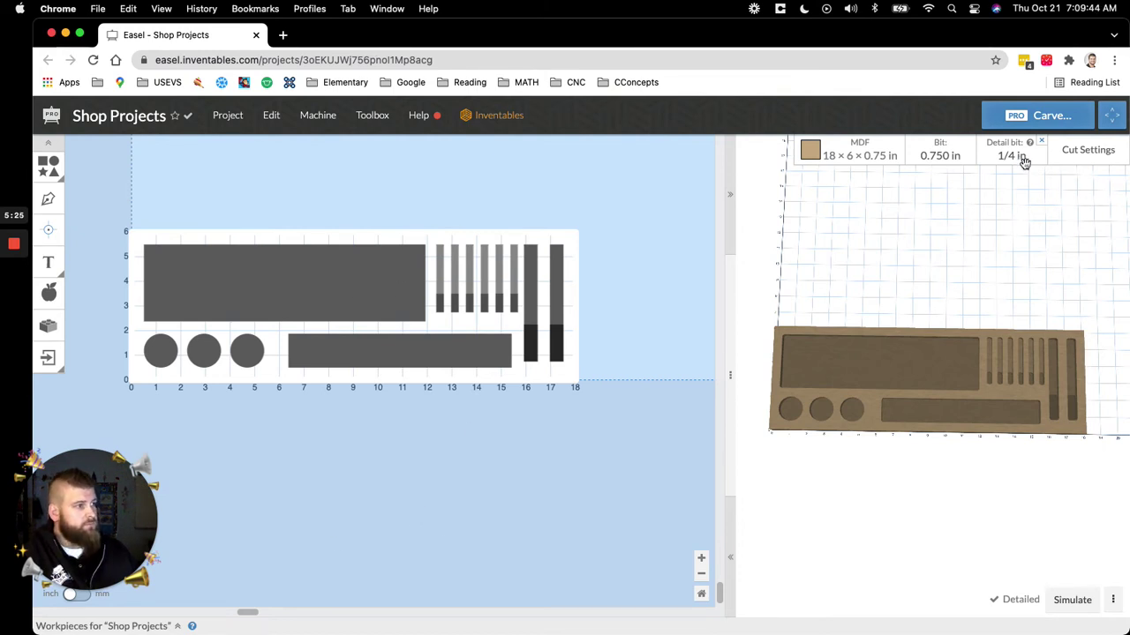
Show the project's workpieces and view the options available for the CNCbitTray40% workpiece.
left_click(421, 629)
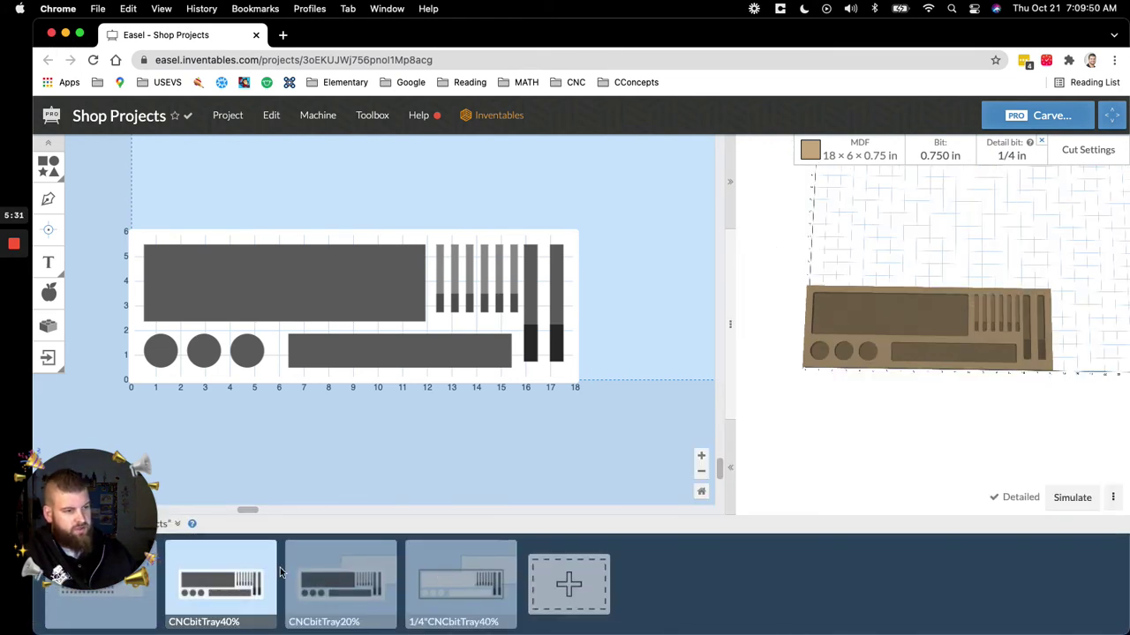
left_click(269, 574)
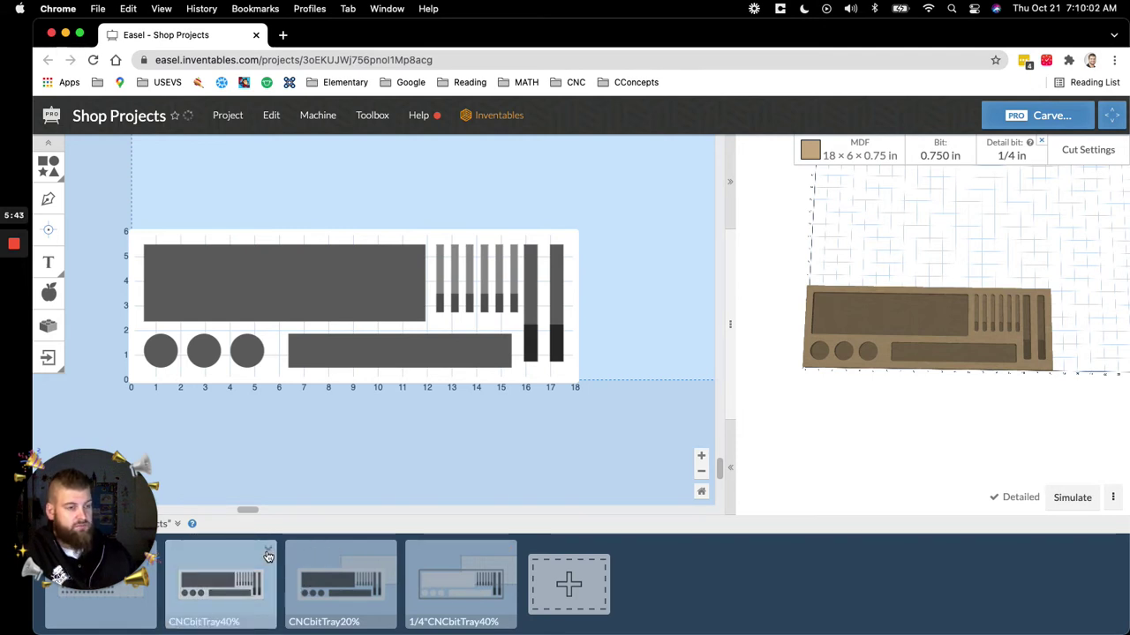
left_click(268, 552)
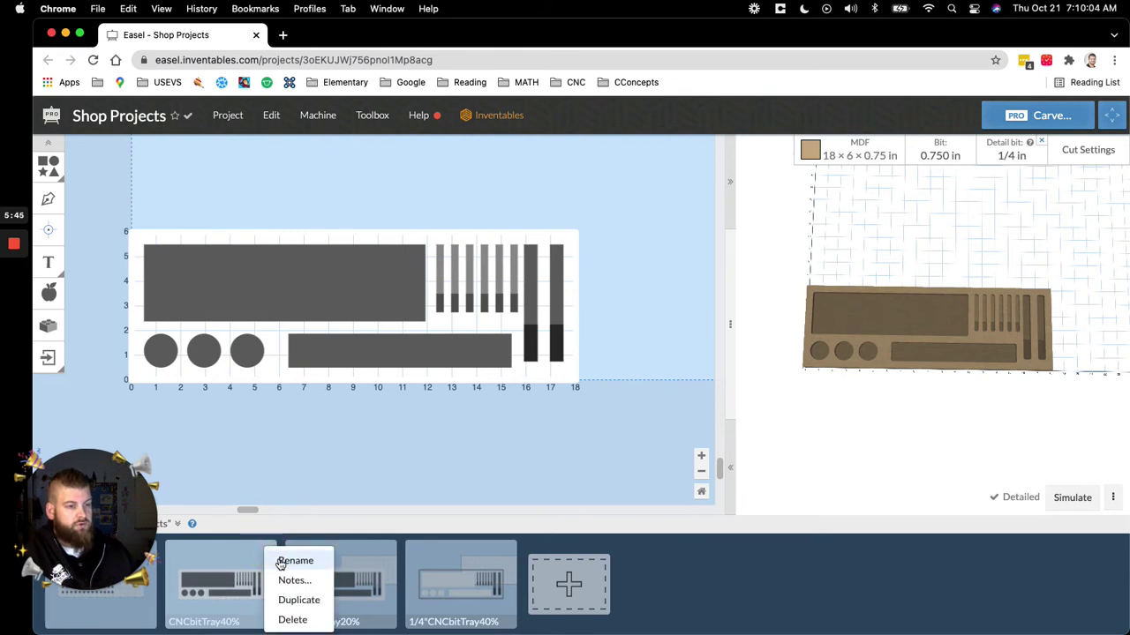
left_click(247, 465)
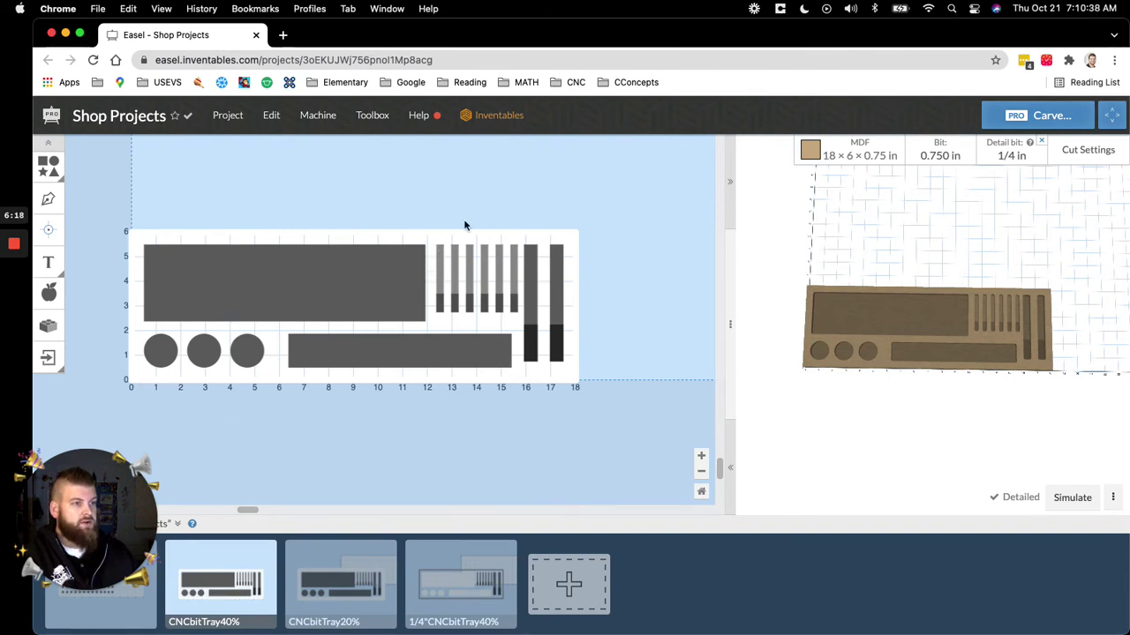
Remove the 1/4 in detail bit and generate the detailed carve preview for the 0.750 in bit alone.
left_click(1040, 142)
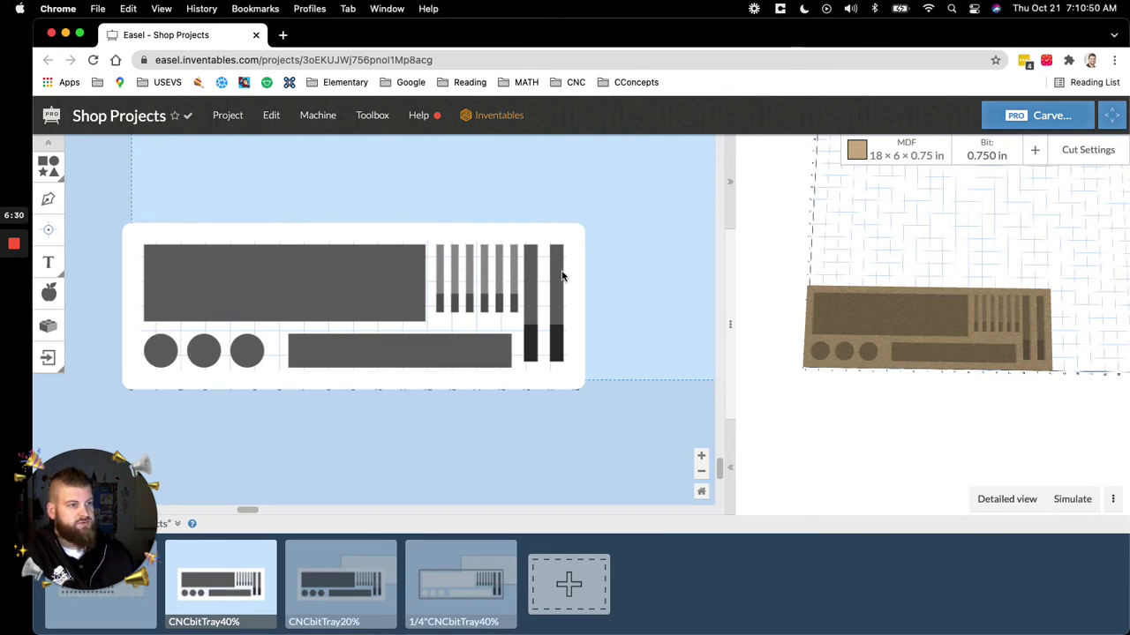
left_click(1021, 509)
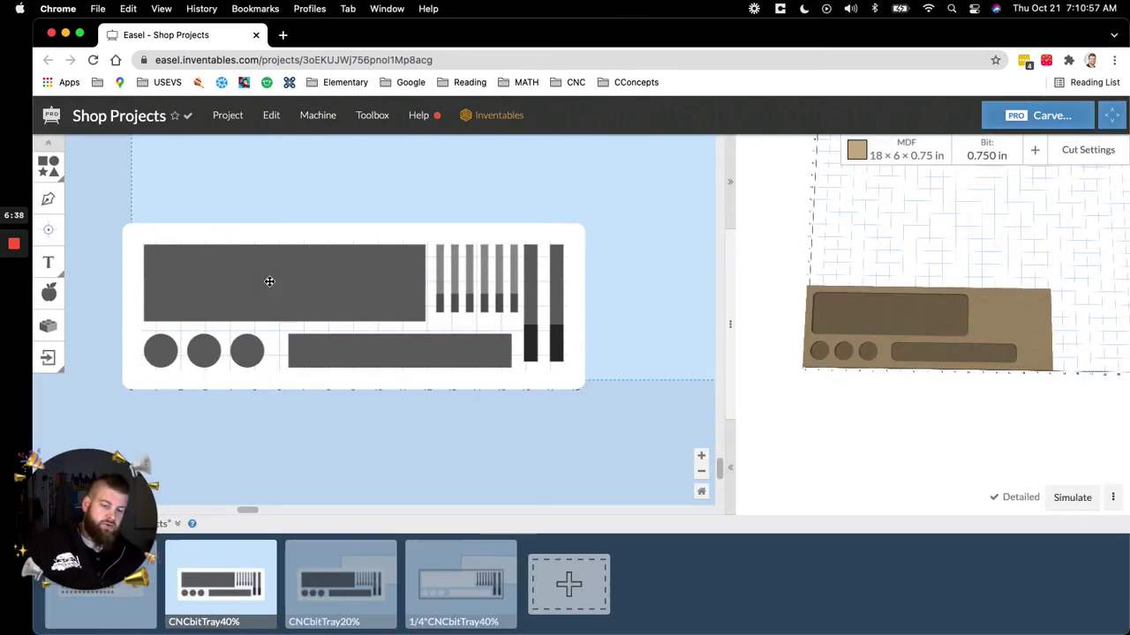
Select the large rectangular pocket, the three circles and the long lower pocket together and check their cut depth.
left_click(269, 284)
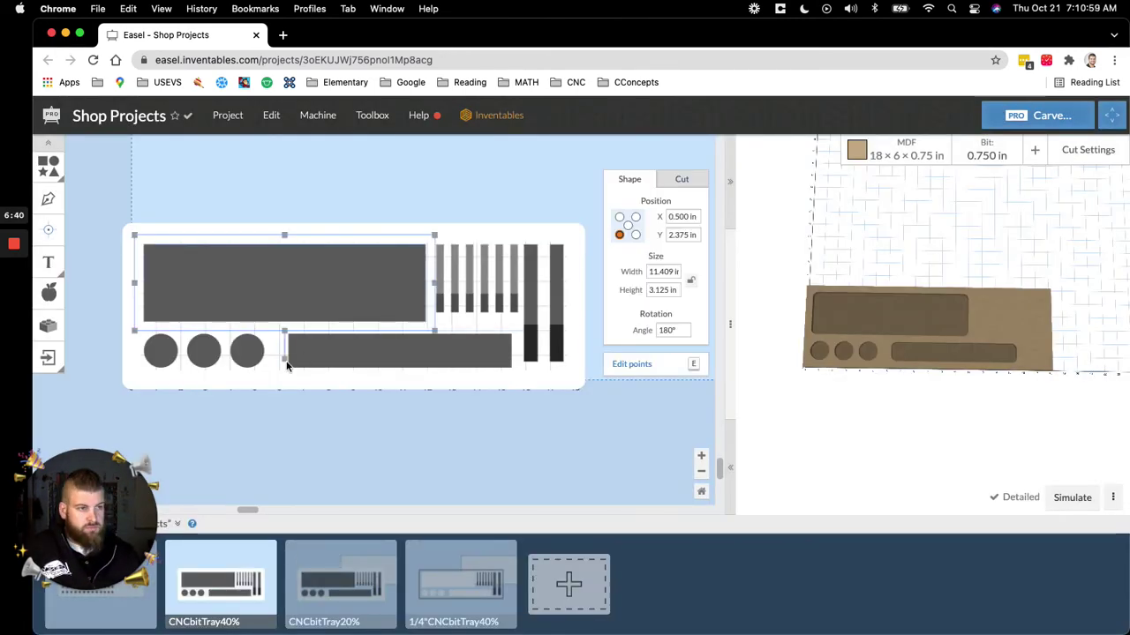
left_click(167, 351, "shift")
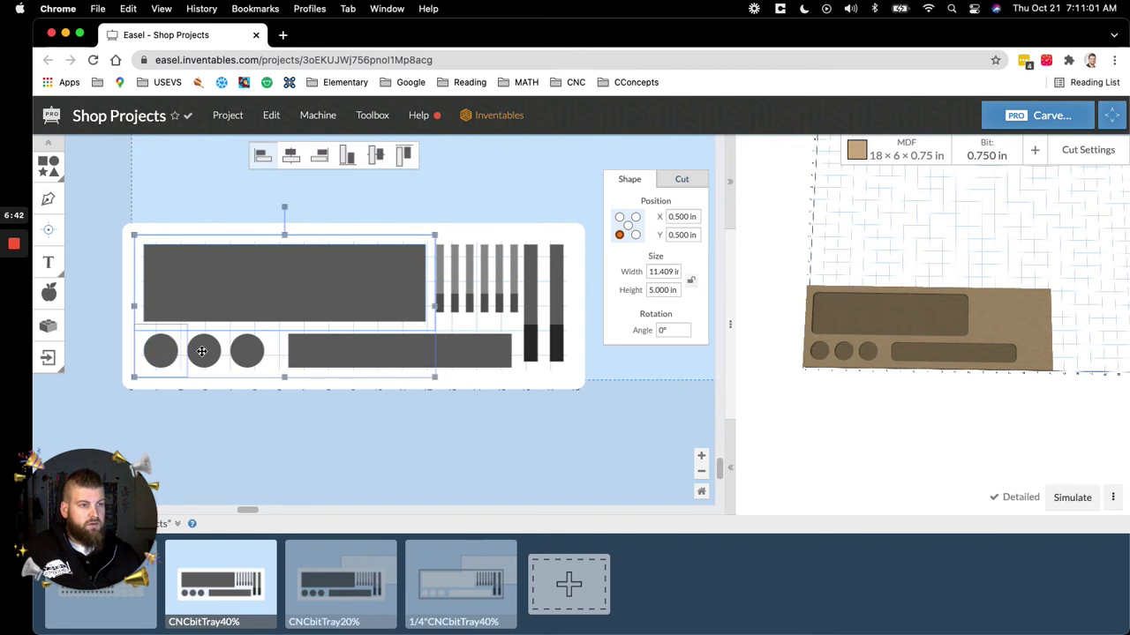
left_click(203, 352, "shift")
left_click(247, 351, "shift")
left_click(319, 350, "shift")
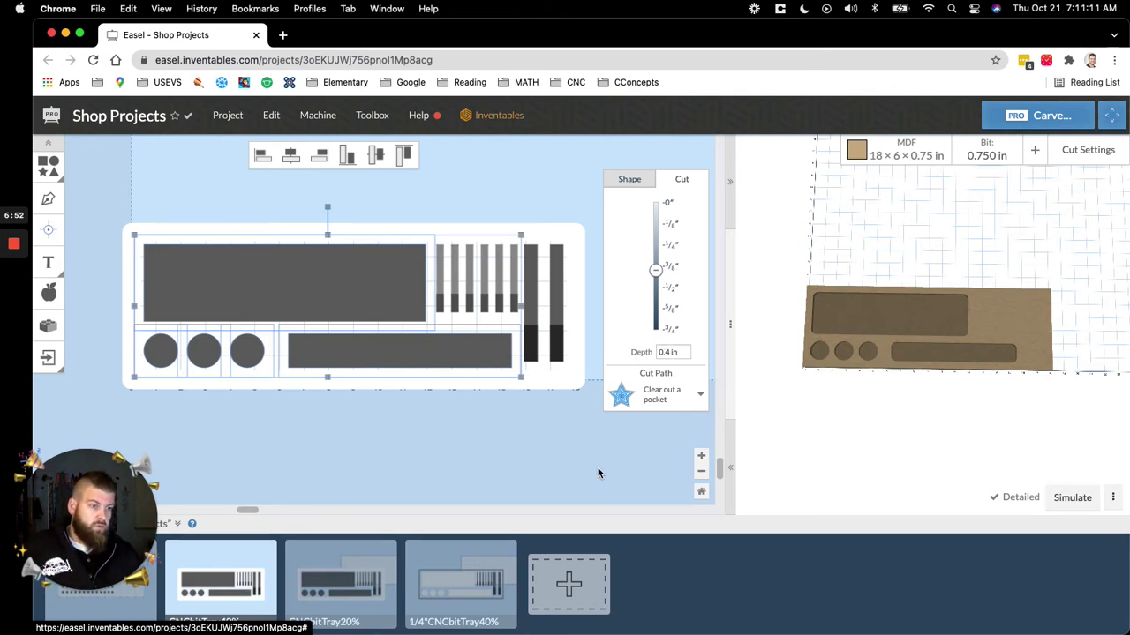
left_click(552, 445)
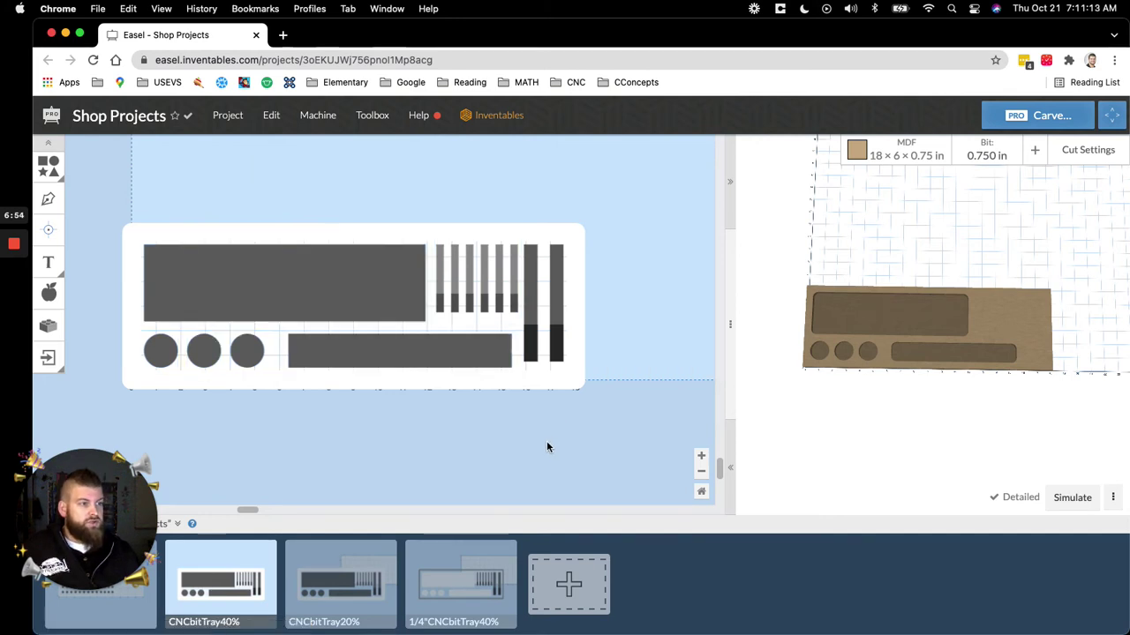
Review the machine's general settings, including the step over, for the CNCbitTray40% workpiece.
left_click(326, 123)
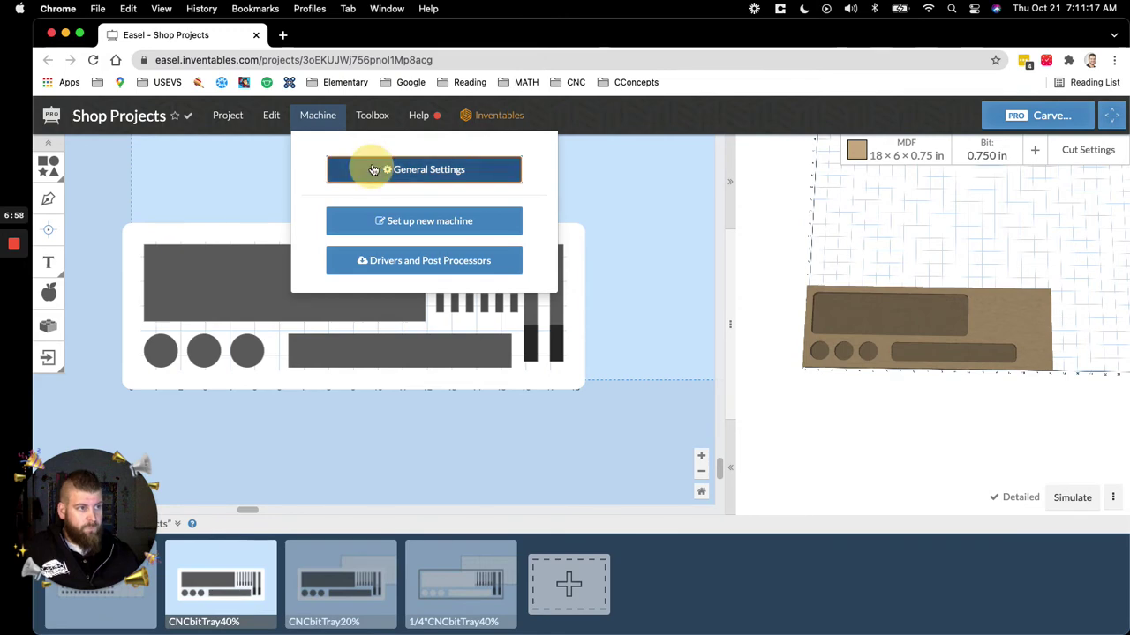
left_click(372, 171)
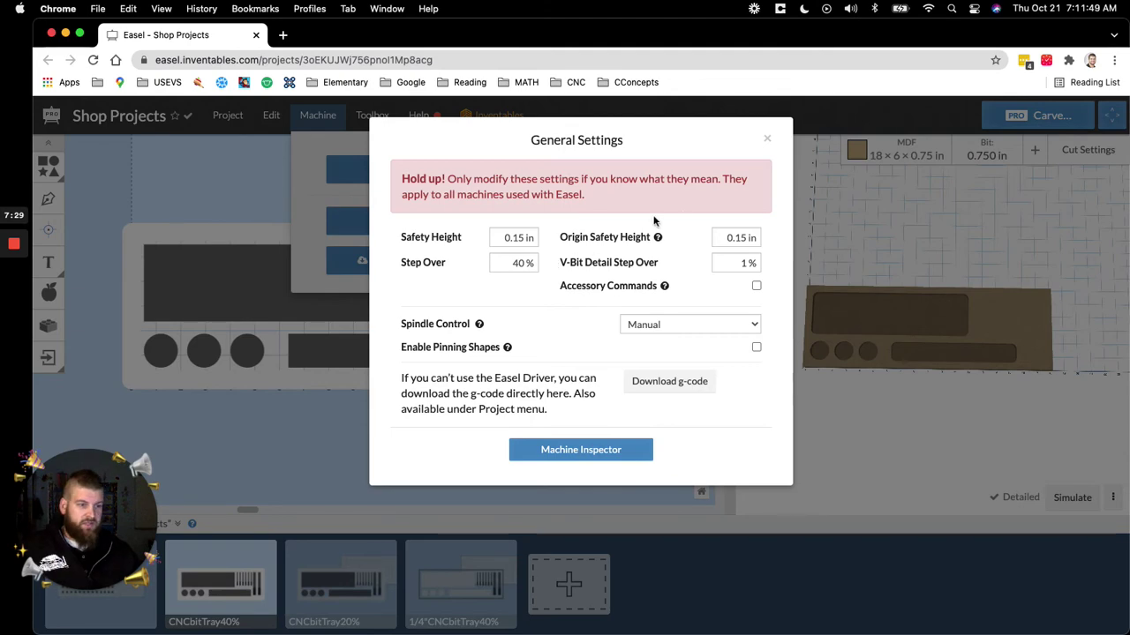
left_click(766, 141)
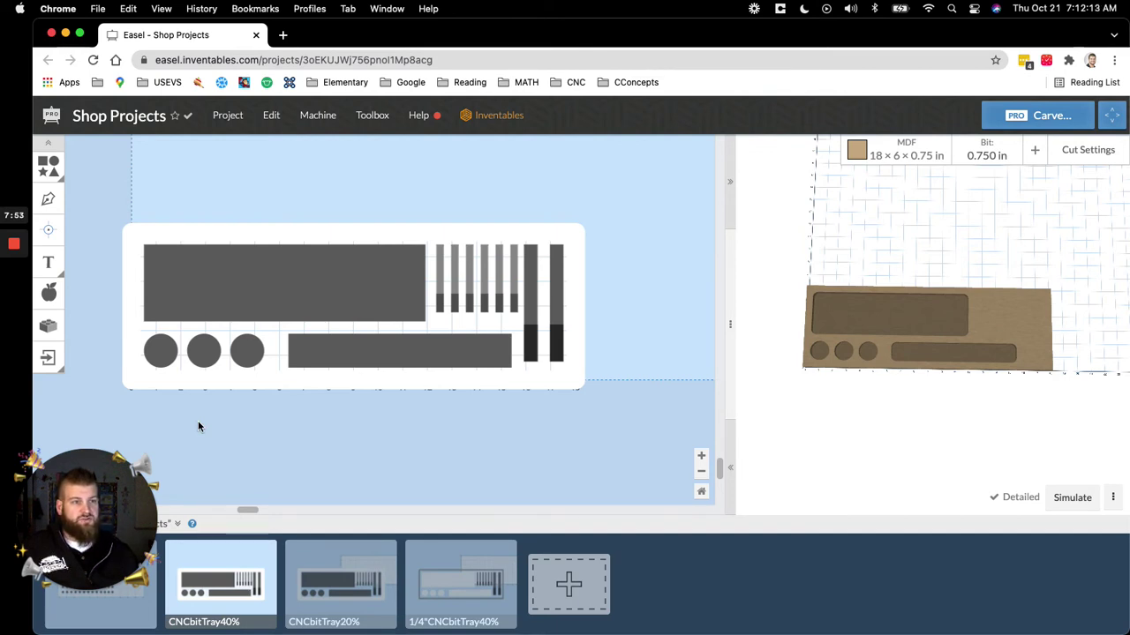
Select the whole tray design and place its center at X 0, Y 0.
left_click_drag(641, 418, 141, 173)
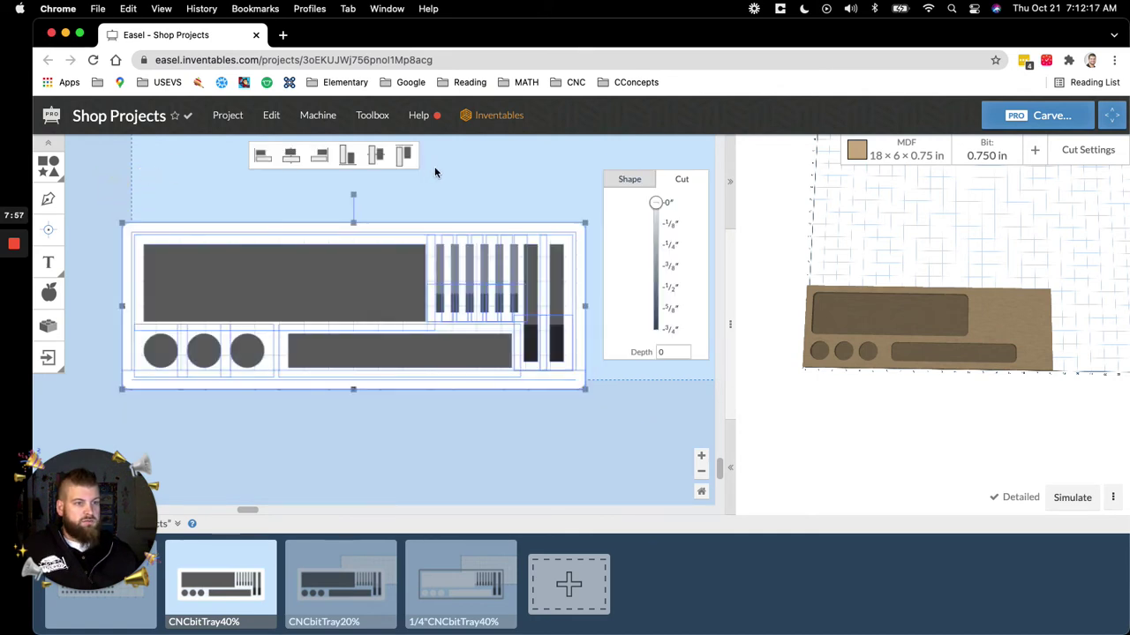
left_click(629, 179)
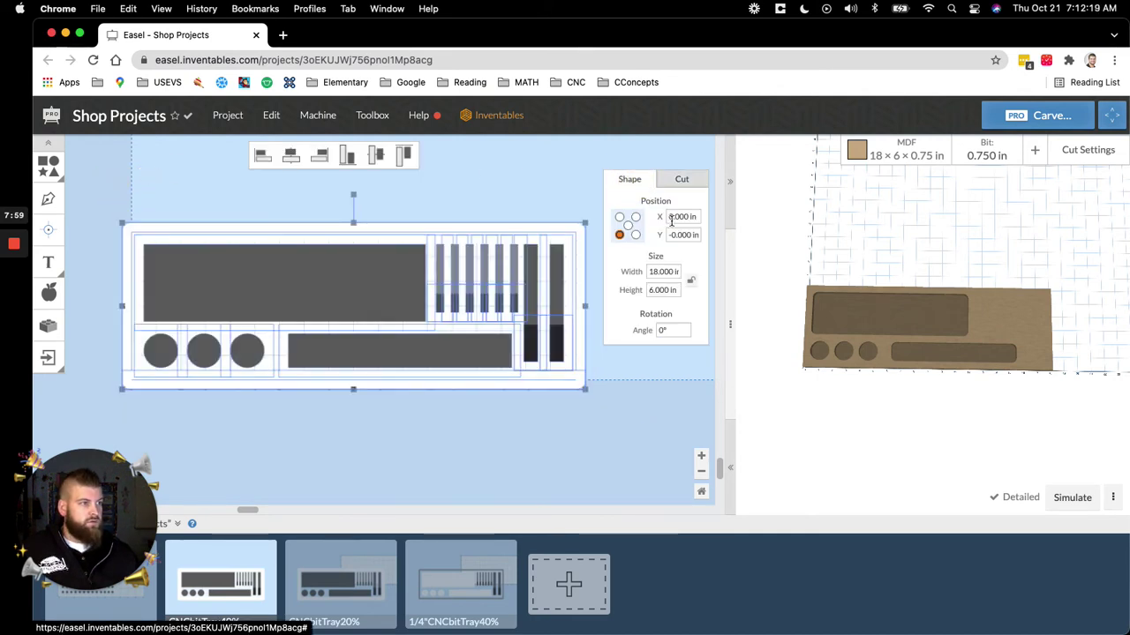
left_click(627, 225)
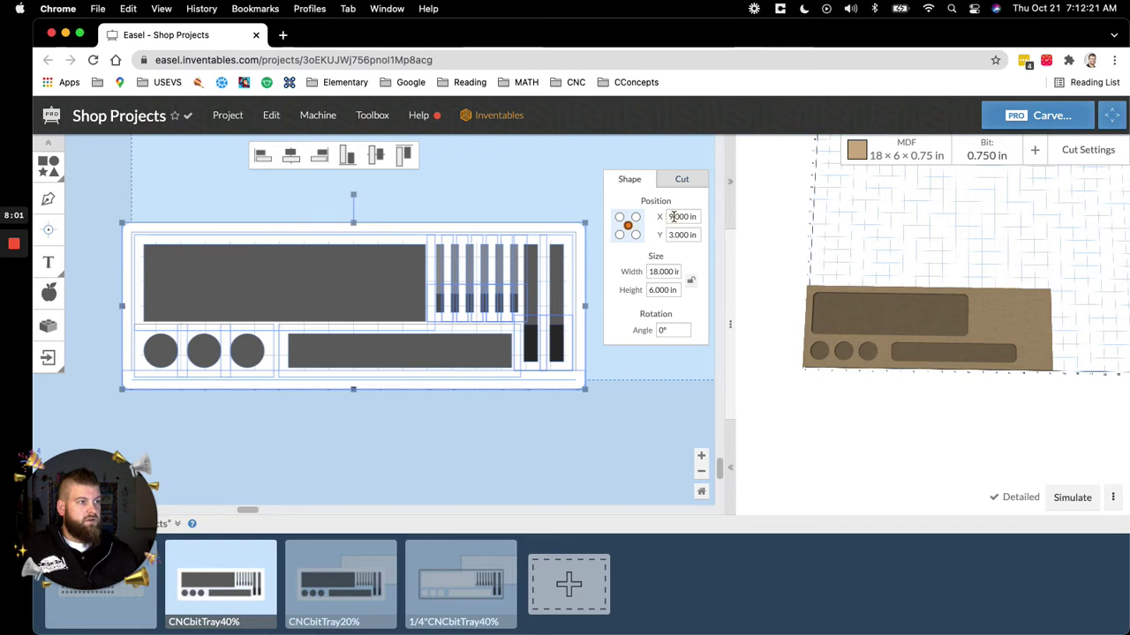
left_click(673, 217)
type("0")
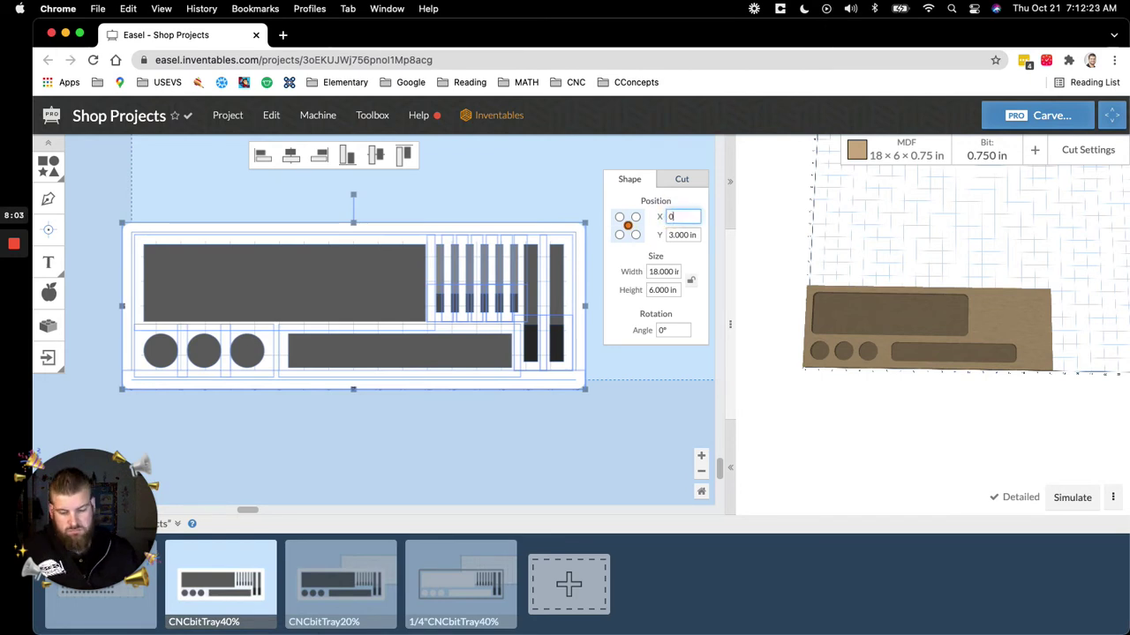
key("Tab")
type("0")
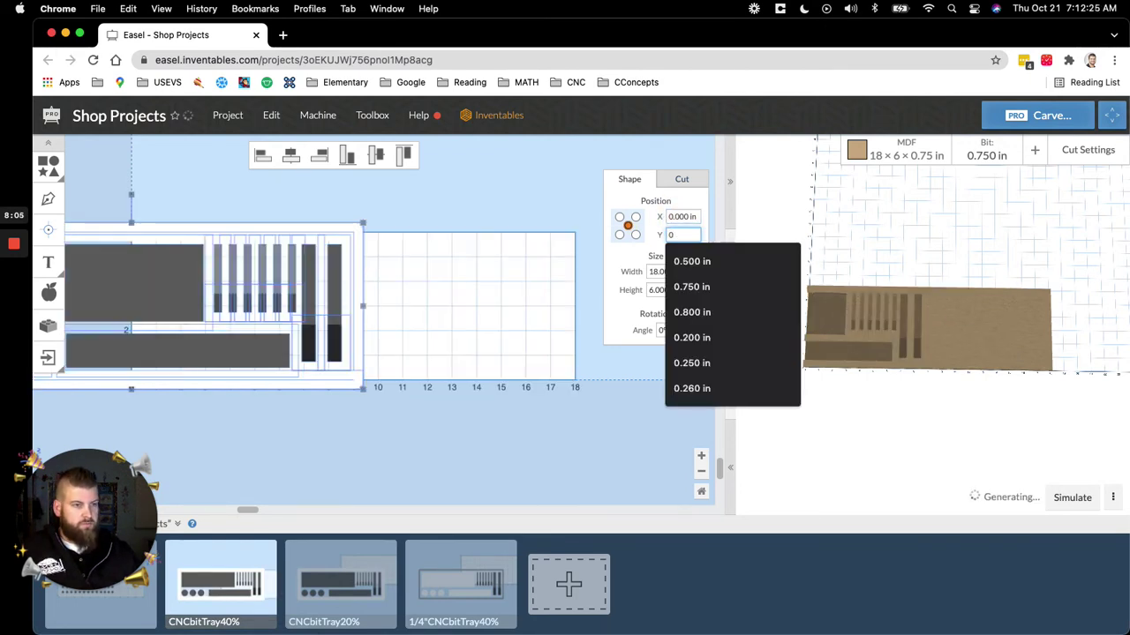
key("Return")
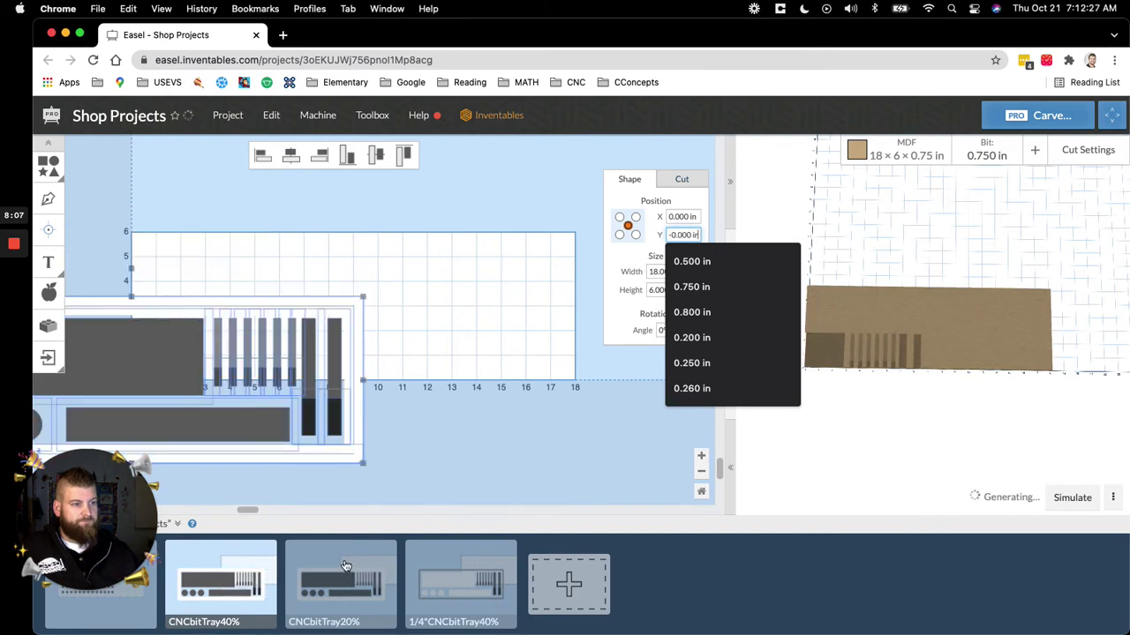
key("Escape")
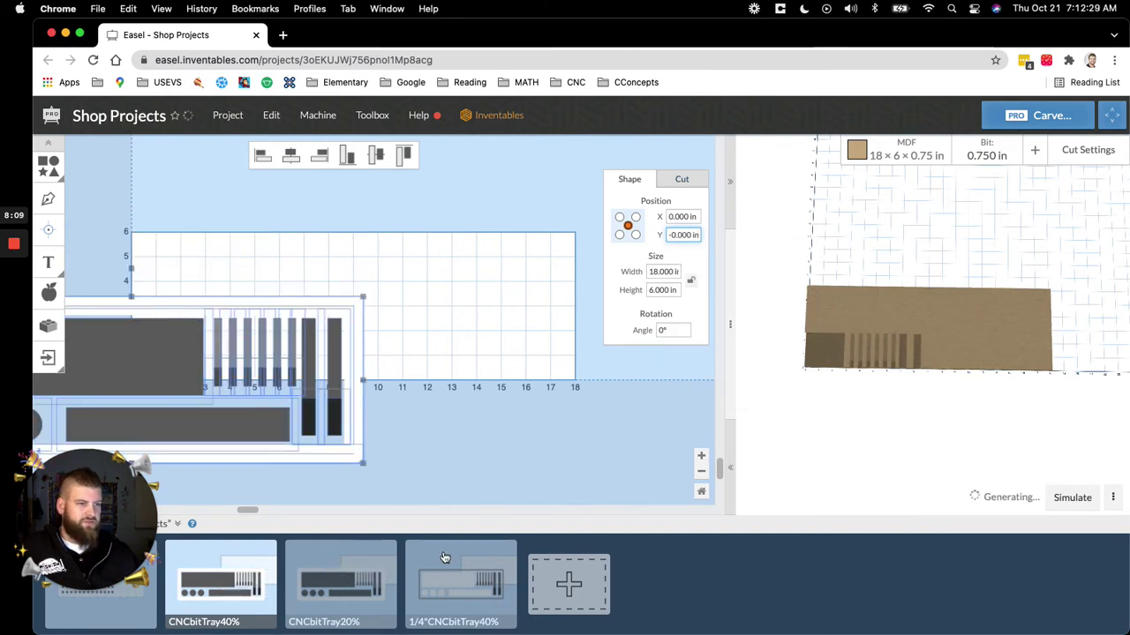
Switch to the CNCbitTray20% workpiece and rename it CNCbitTray15%.
left_click(407, 546)
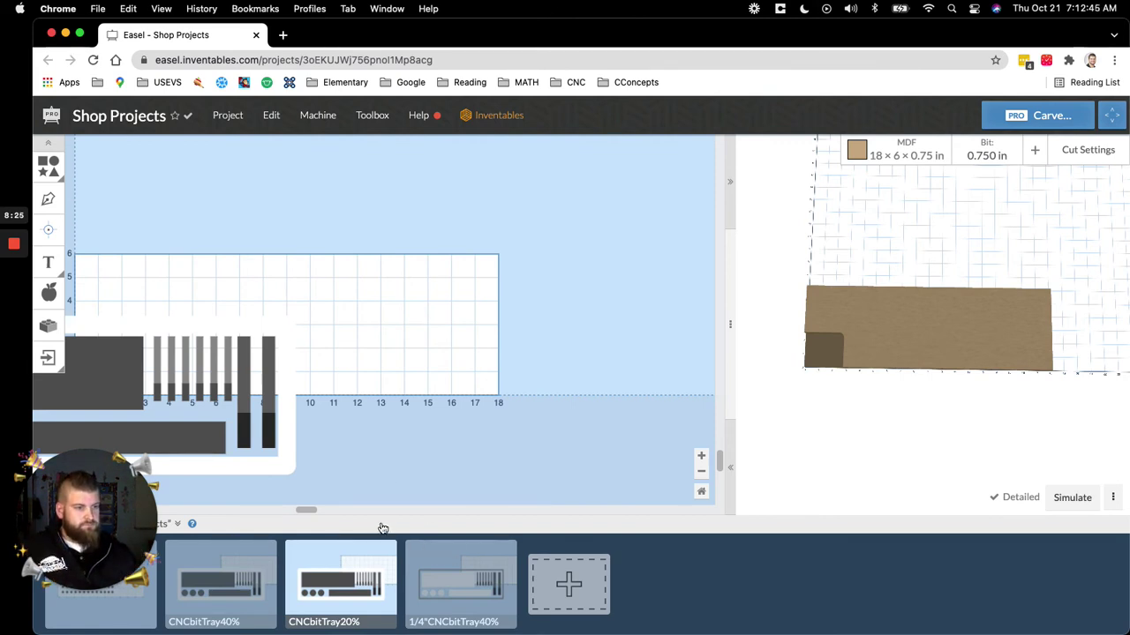
left_click_drag(310, 515, 178, 513)
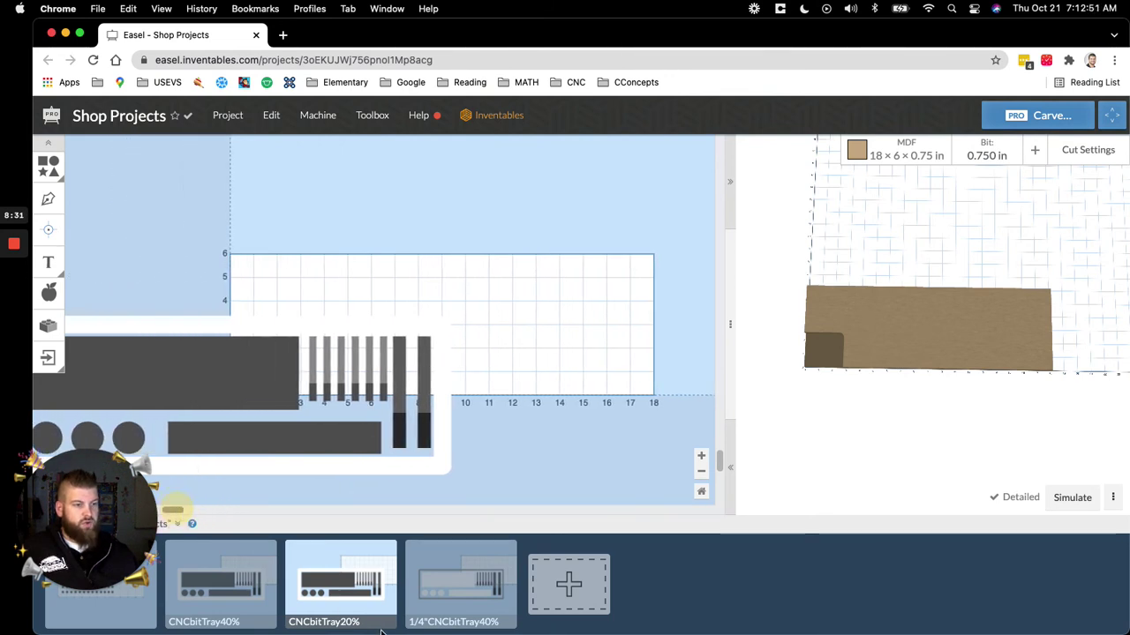
left_click(391, 550)
left_click(415, 561)
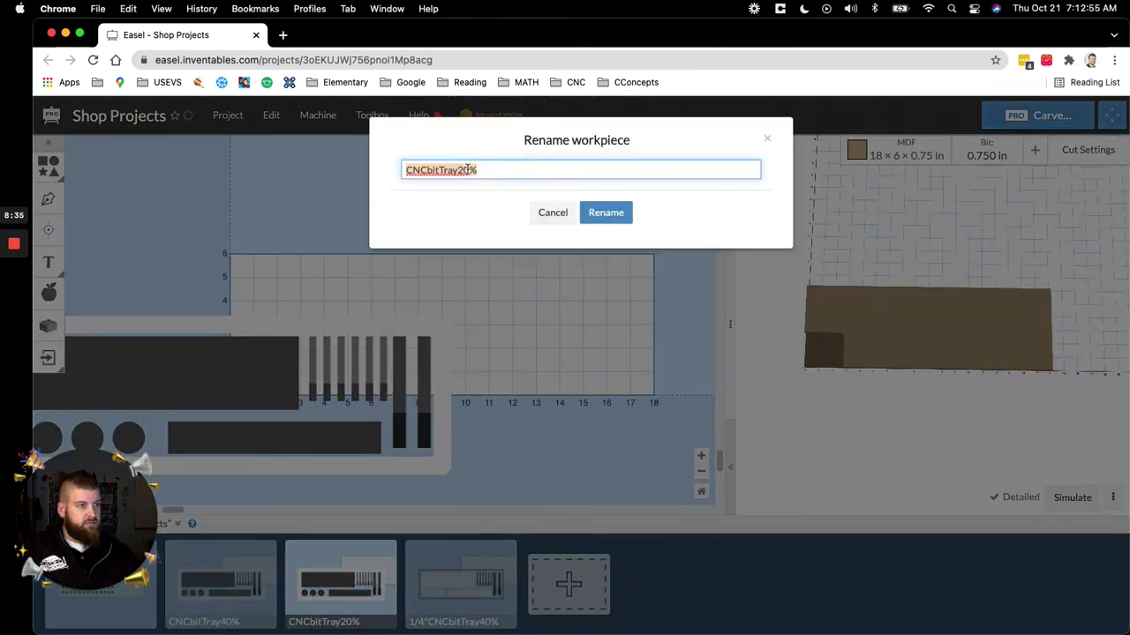
left_click(467, 169)
key("BackSpace")
key("BackSpace")
type("15")
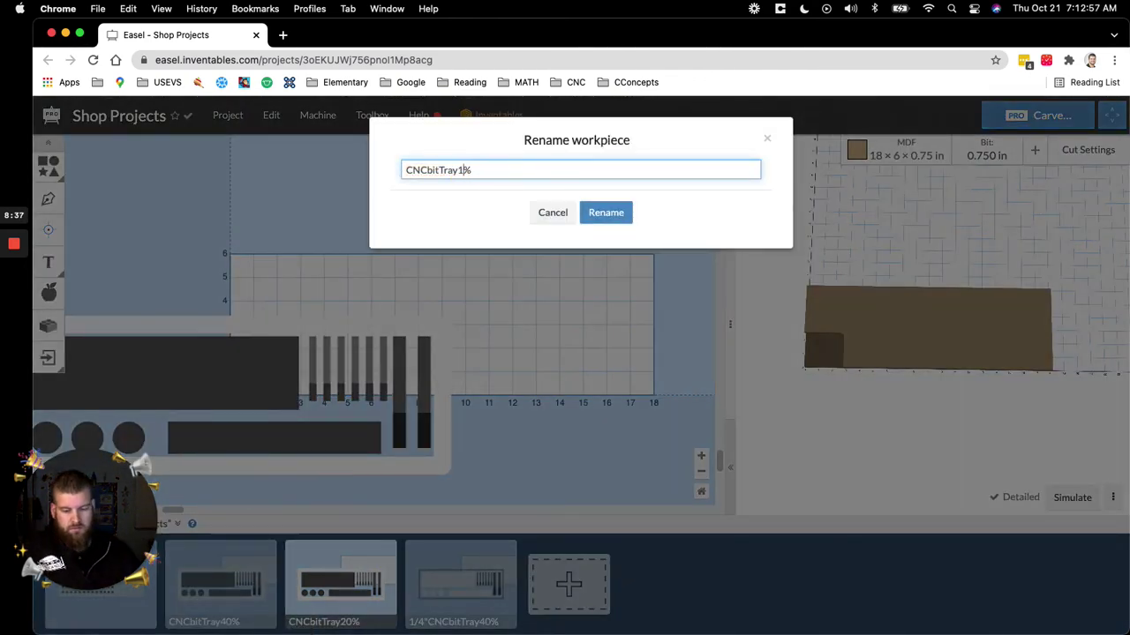
key("Return")
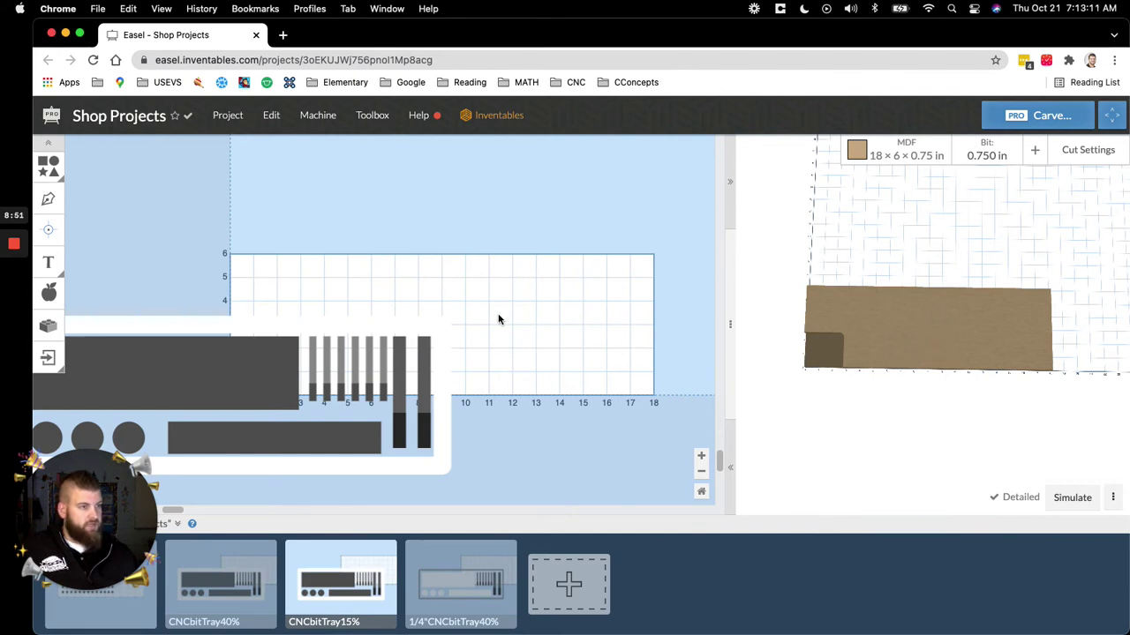
Check the step over of the CNCbitTray15% workpiece in the machine's general settings.
left_click(317, 116)
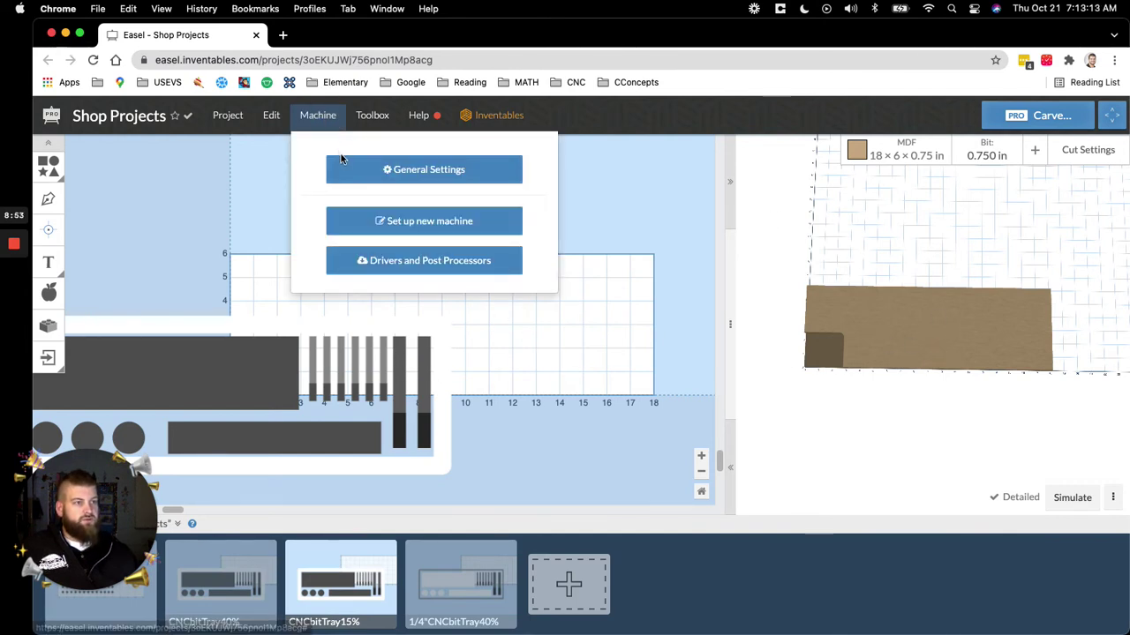
left_click(346, 168)
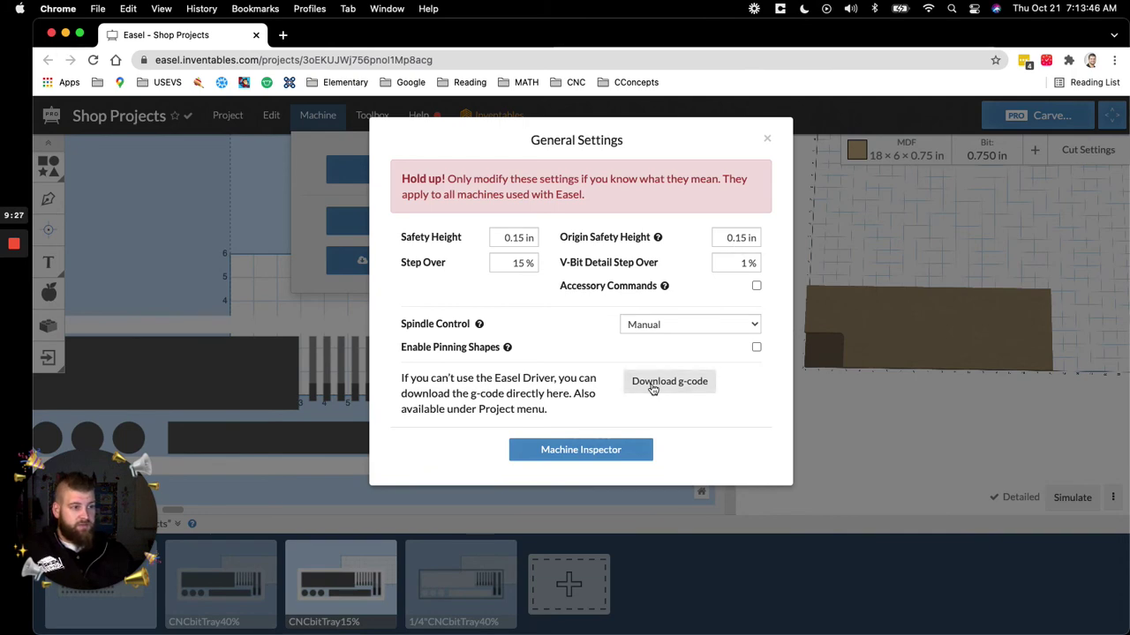
left_click(766, 140)
Compare the 0.750 in bit's manual depth per pass with the large rectangular pocket's cut depth.
left_click(1071, 151)
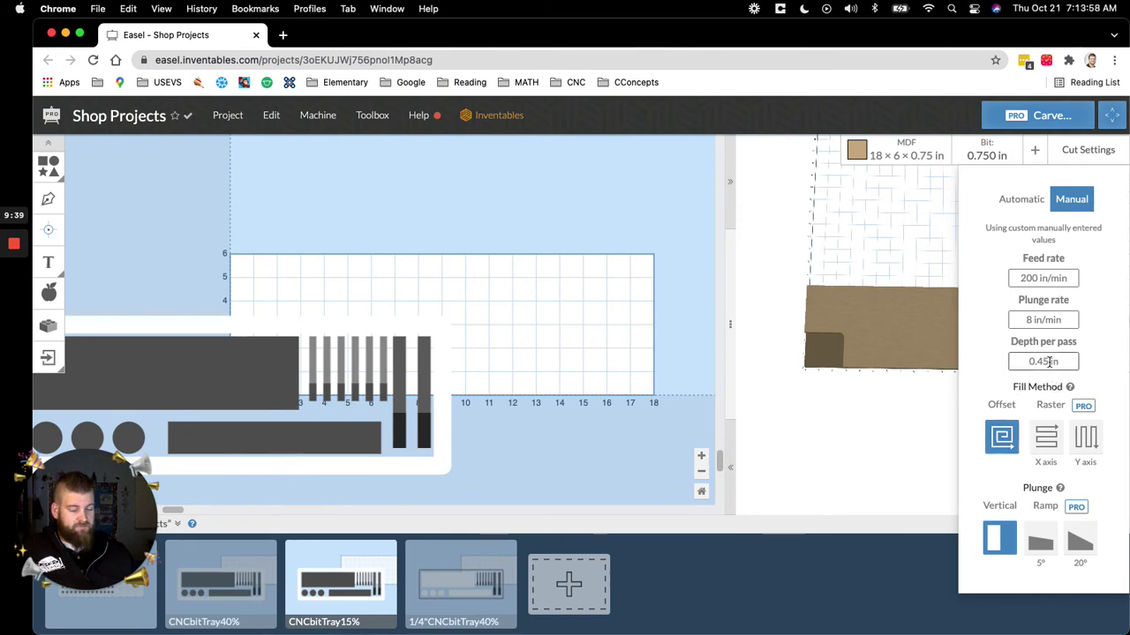
left_click(233, 368)
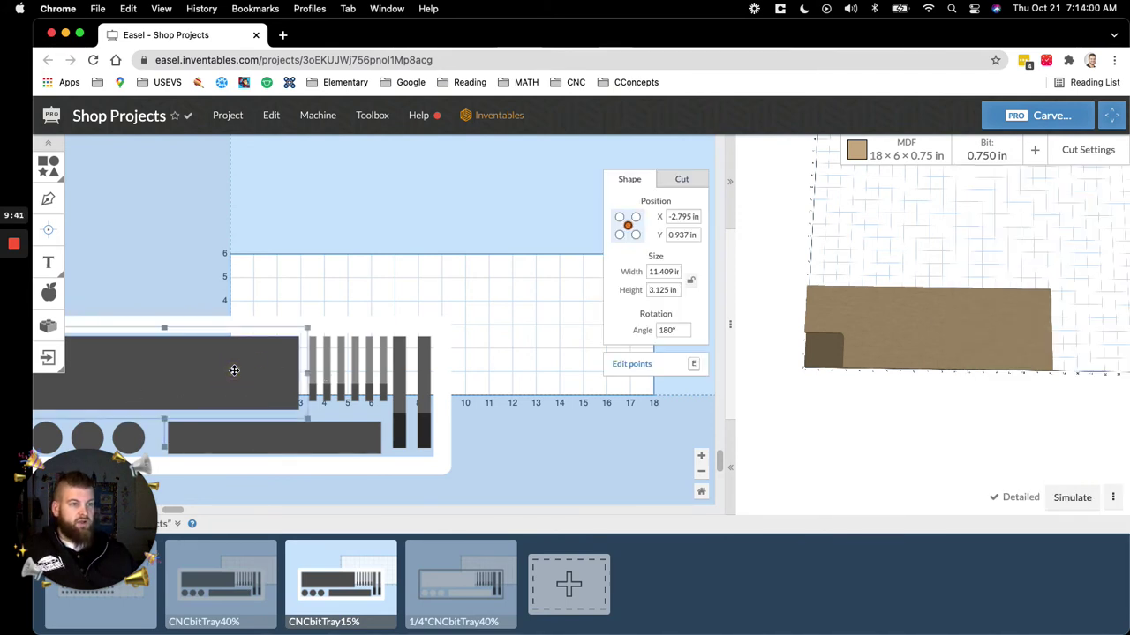
left_click(686, 182)
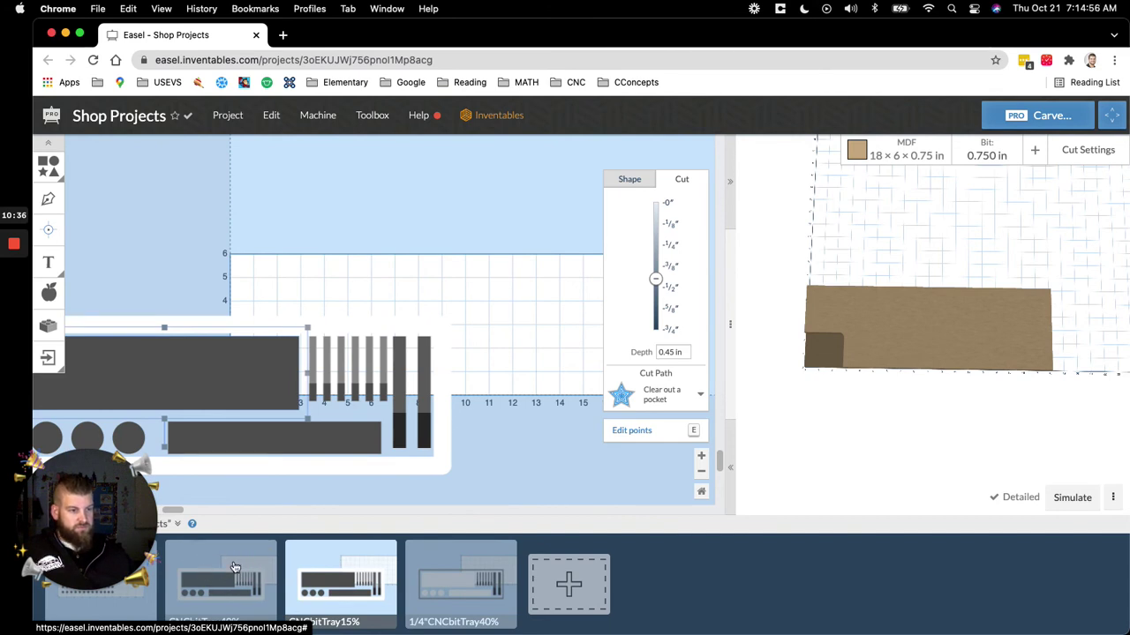
left_click(1090, 150)
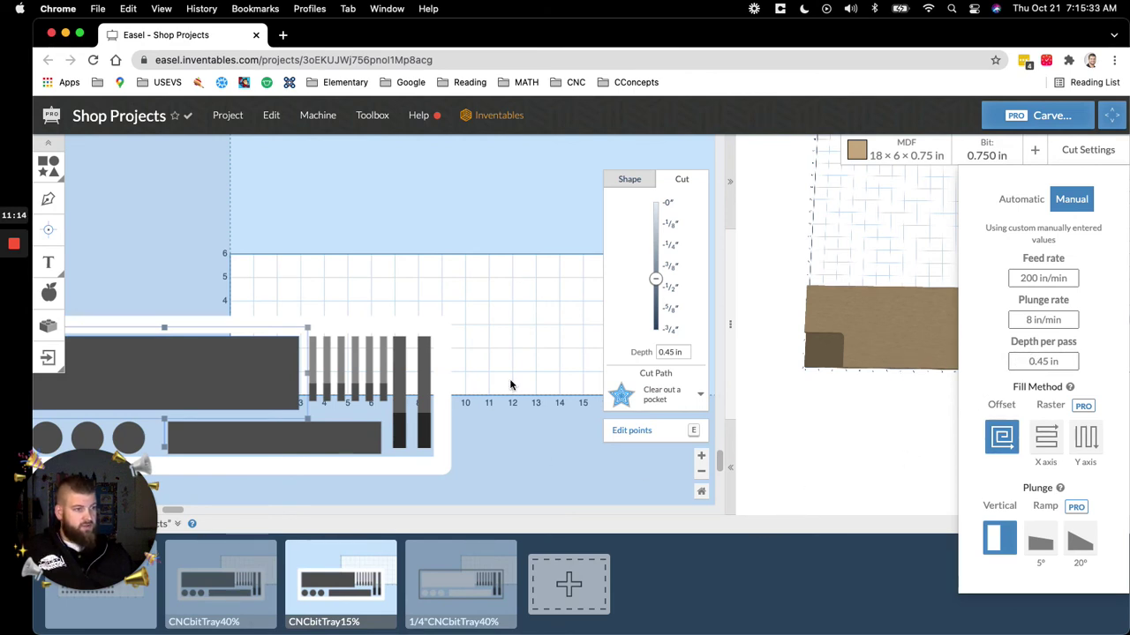
left_click(633, 529)
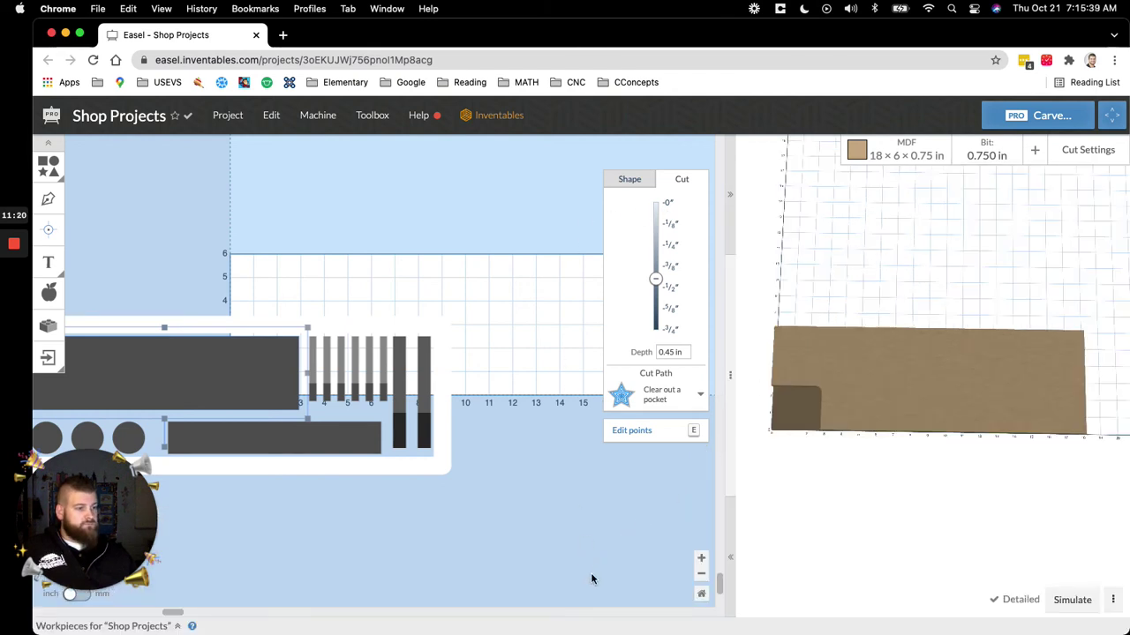
Switch to the 1/4"CNCbitTray40% workpiece and view its tray outline and slots.
left_click(596, 625)
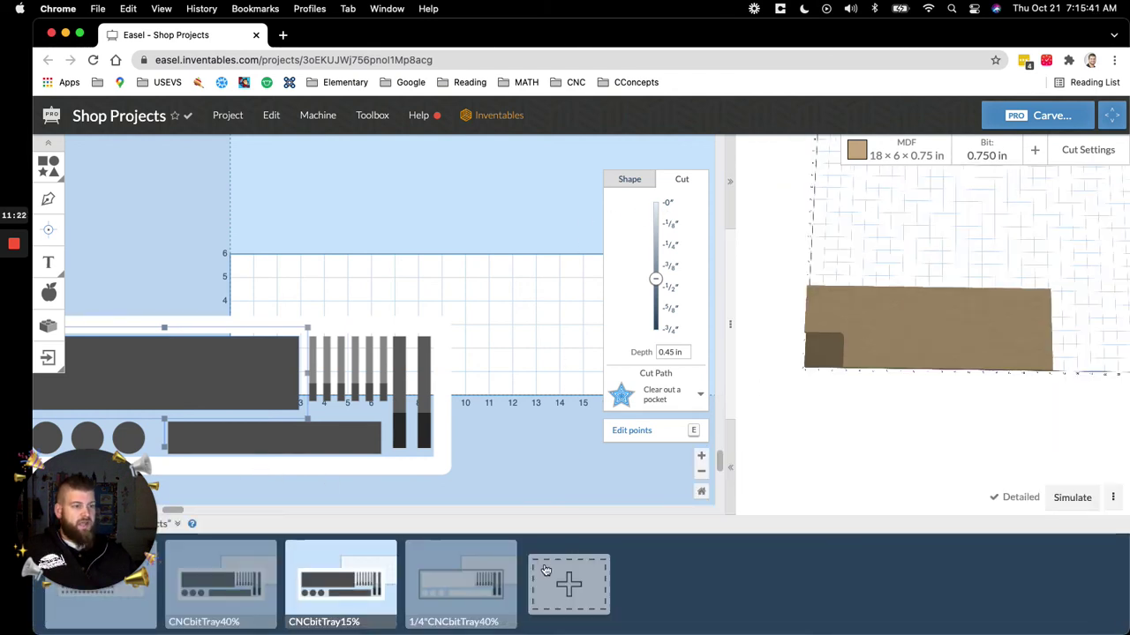
left_click(428, 570)
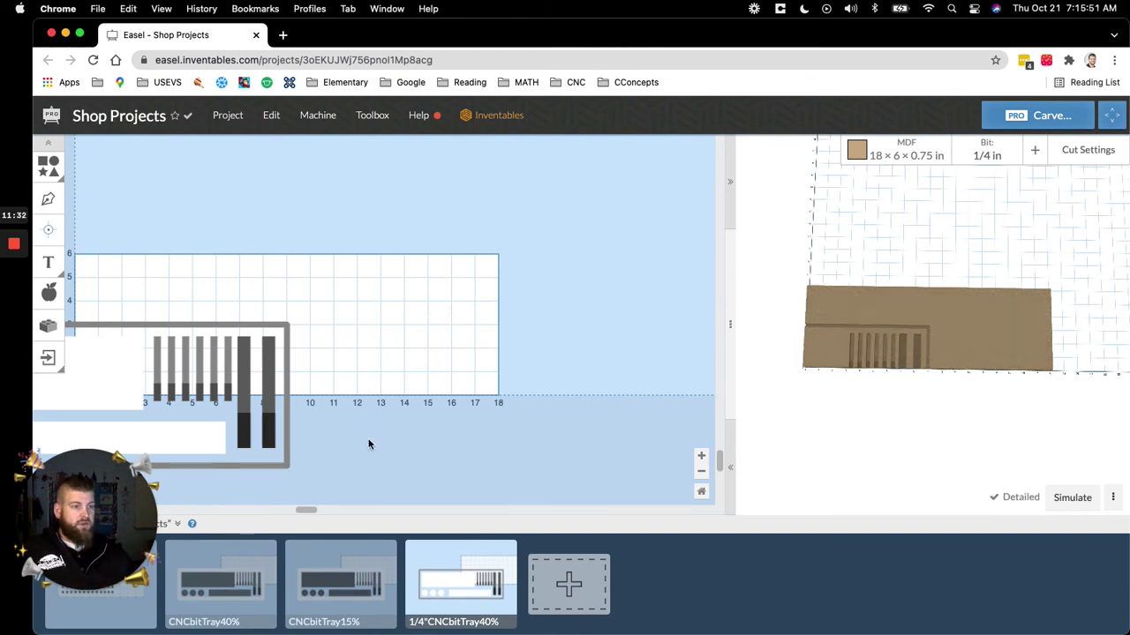
left_click_drag(286, 514, 164, 512)
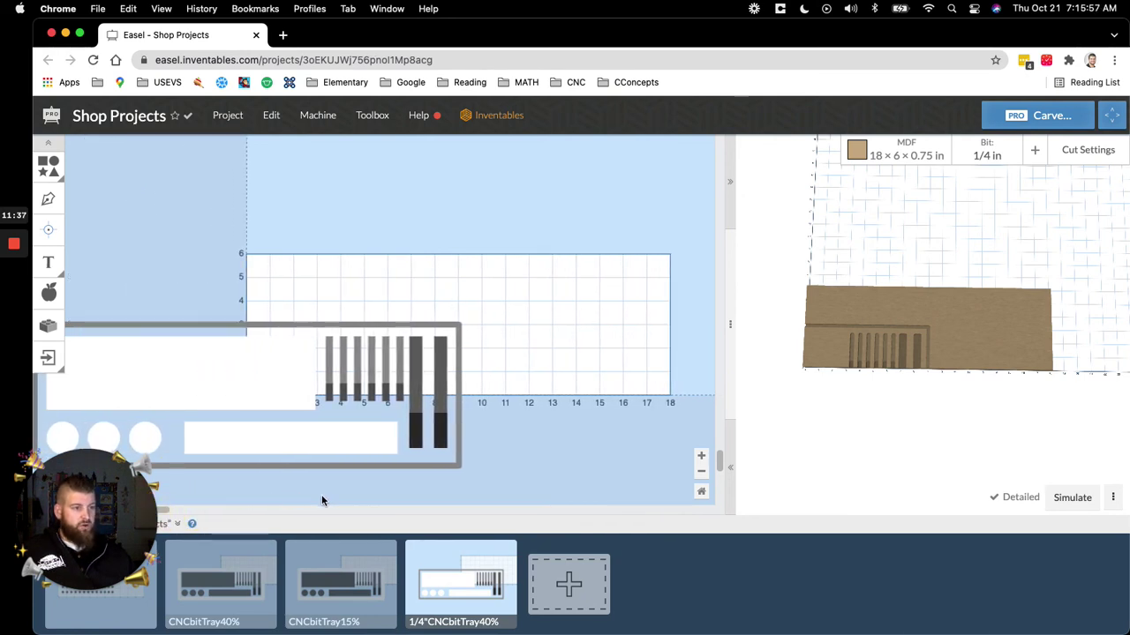
Check the 1/4 in bit's manual cut settings and the cut depth of the tray's large rectangular pocket and circles.
left_click(438, 531)
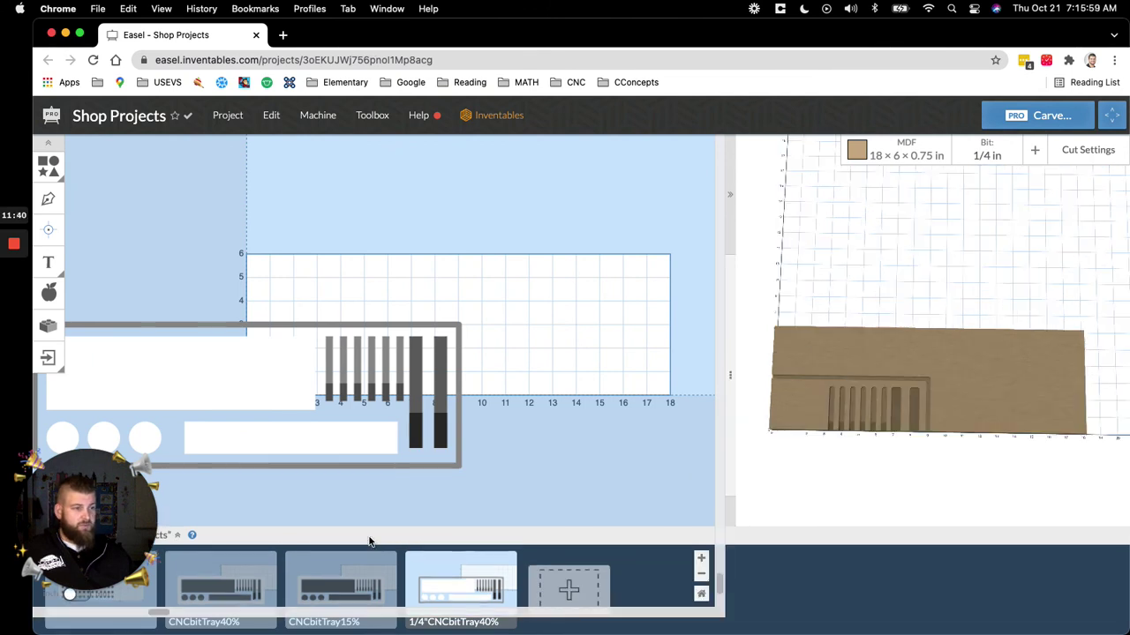
left_click_drag(159, 613, 109, 623)
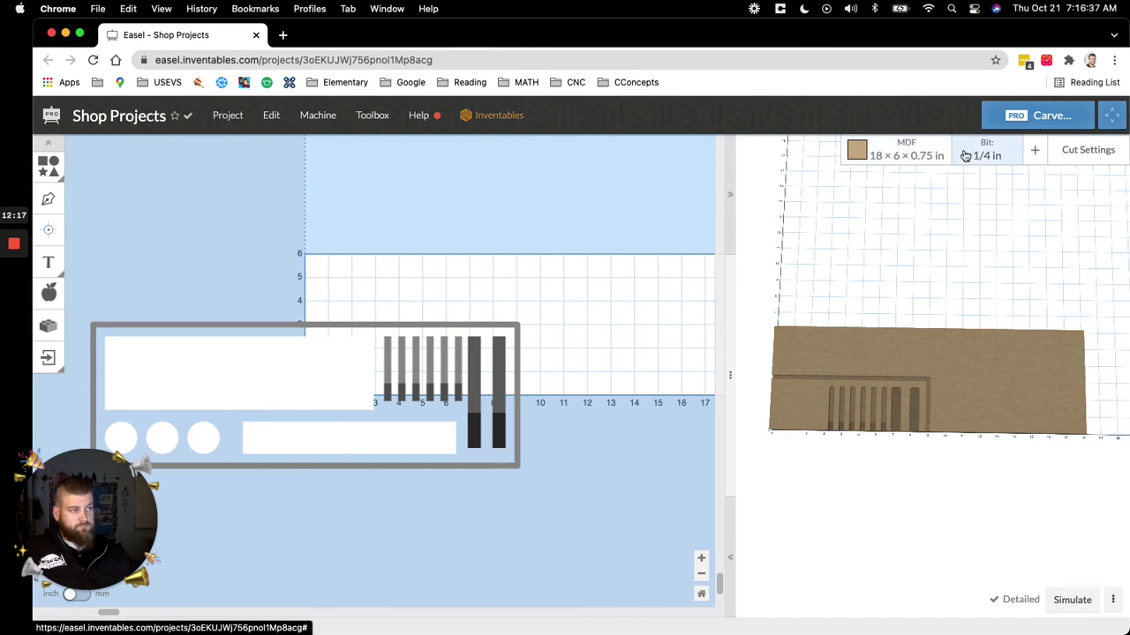
left_click(1073, 150)
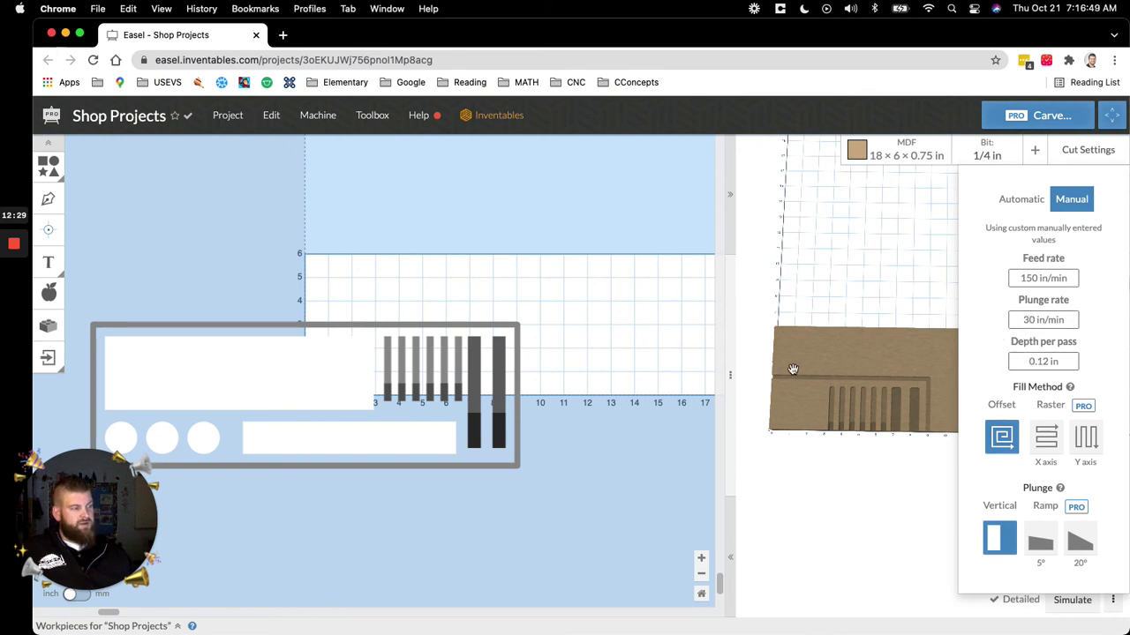
left_click(605, 476)
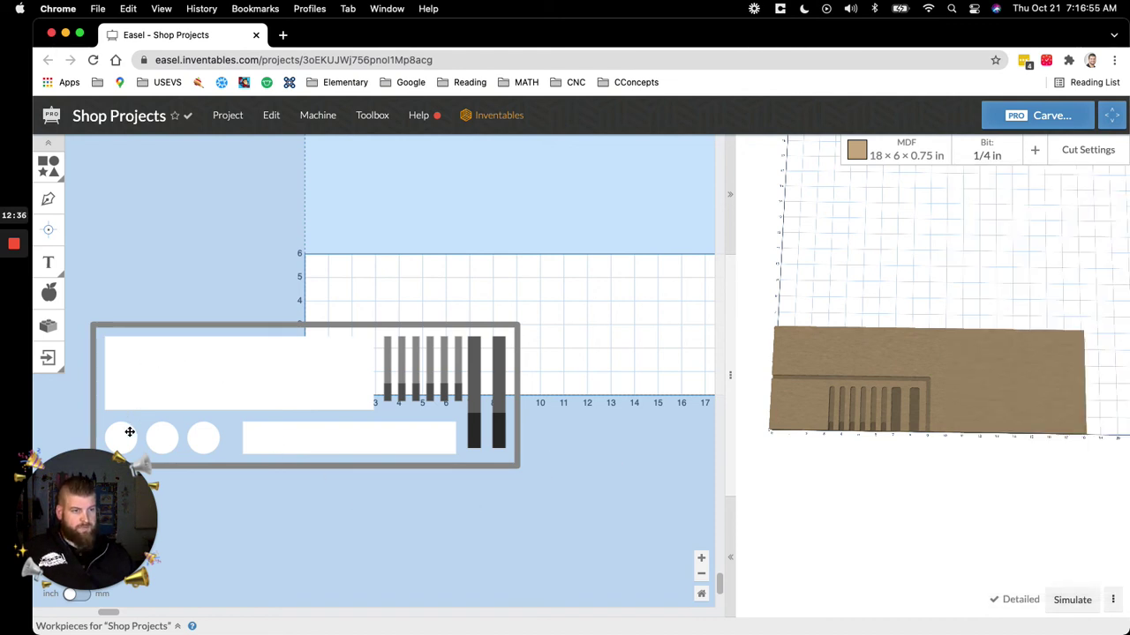
left_click(222, 383)
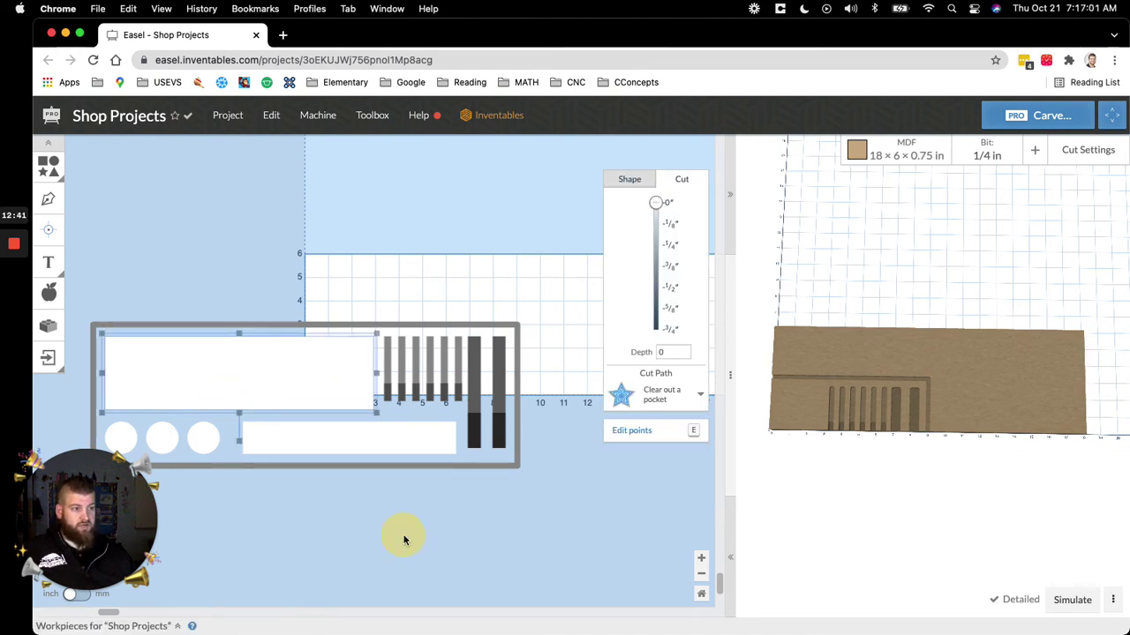
left_click(172, 455)
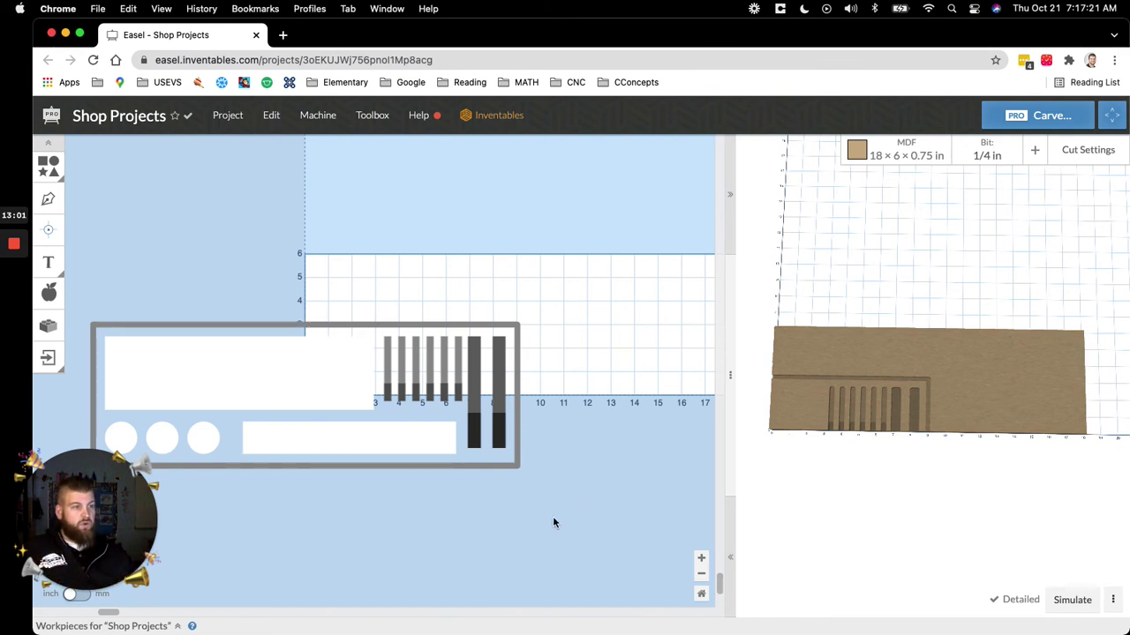
Check the step over in the machine's general settings and download the 1/4"CNCbitTray40% workpiece's g-code.
left_click(314, 118)
left_click(366, 167)
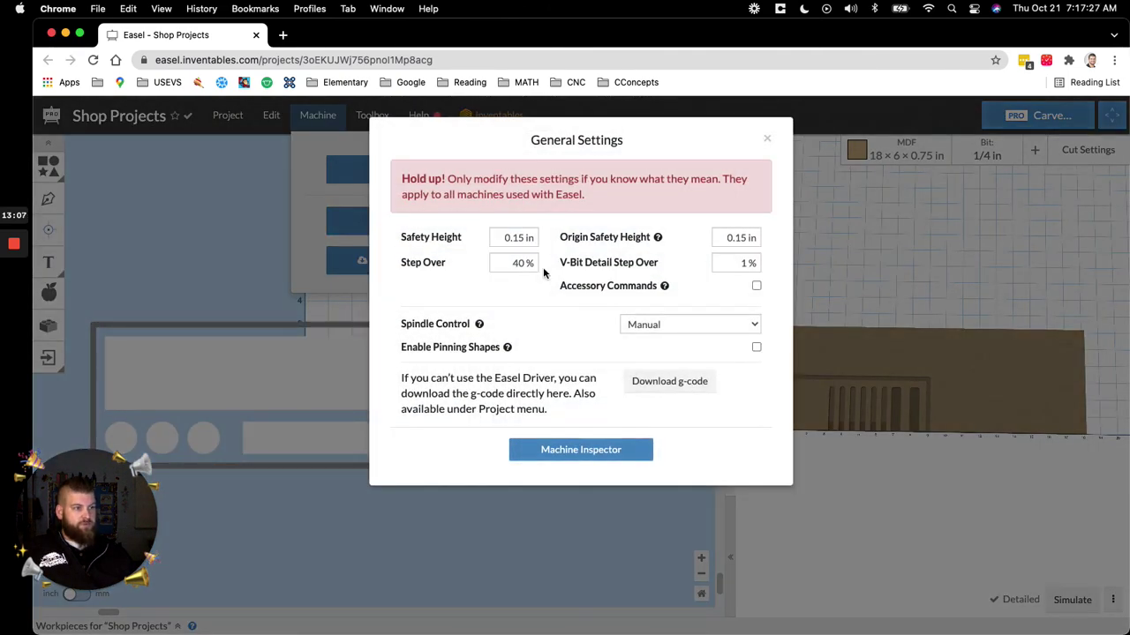
left_click(673, 383)
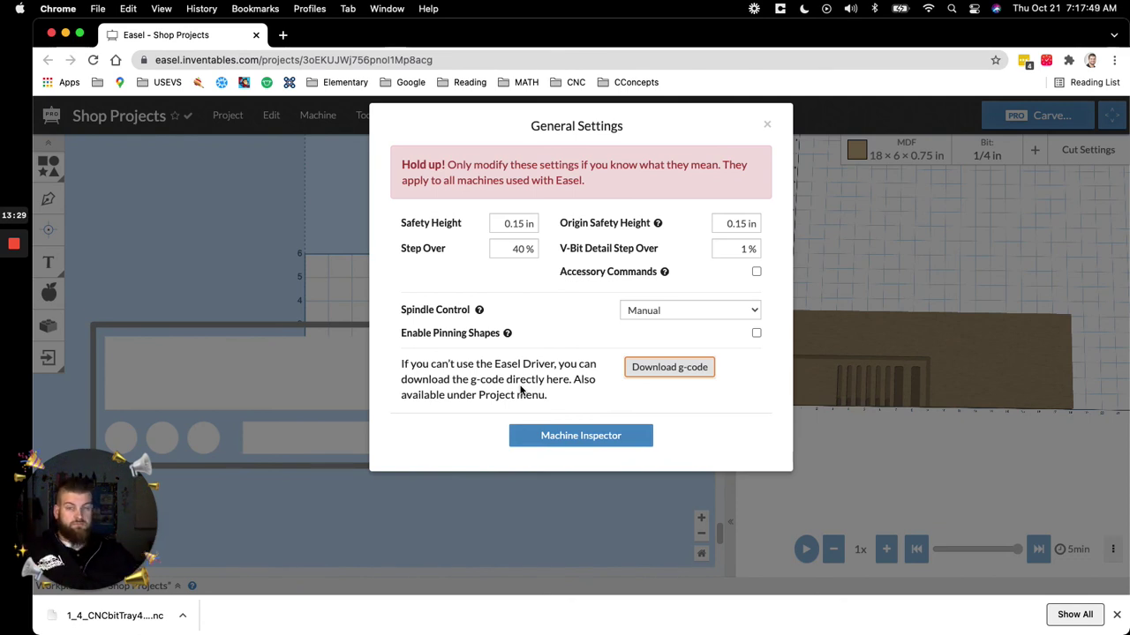
left_click(767, 125)
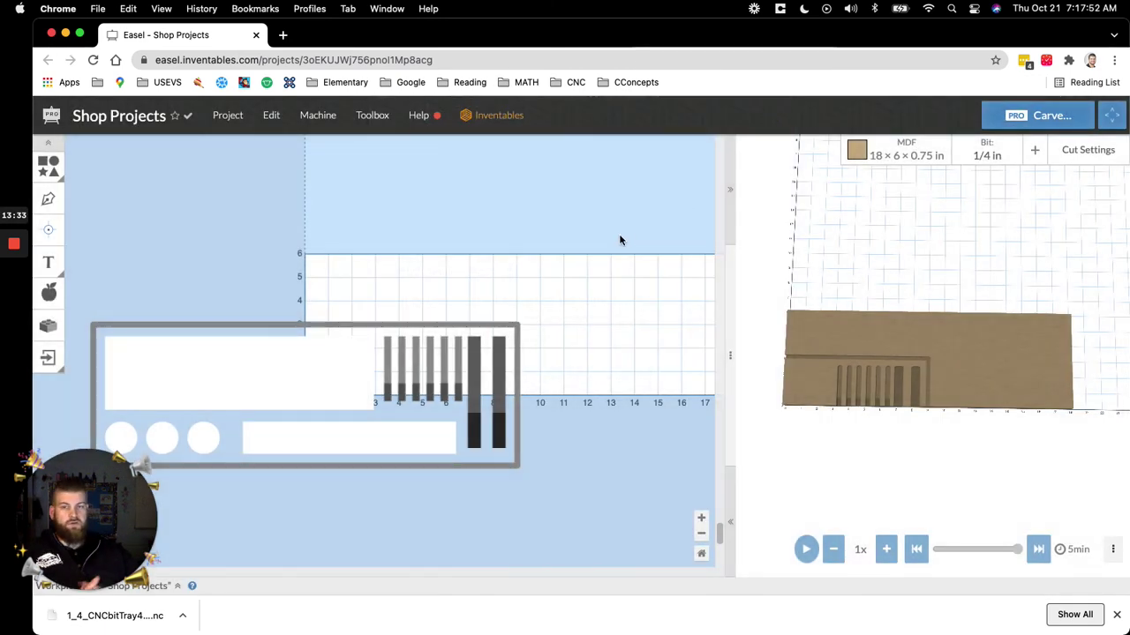